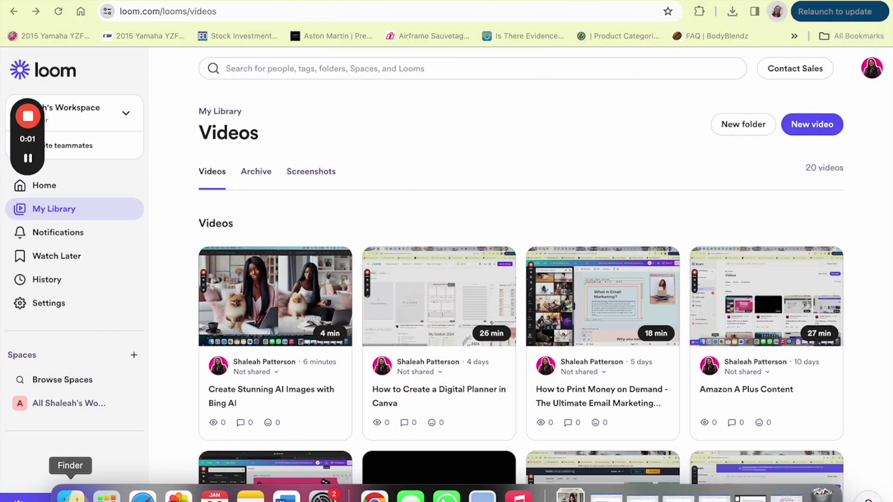
Close the Finder Recents window and both AI portrait previews, returning to the browser
left_click(71, 496)
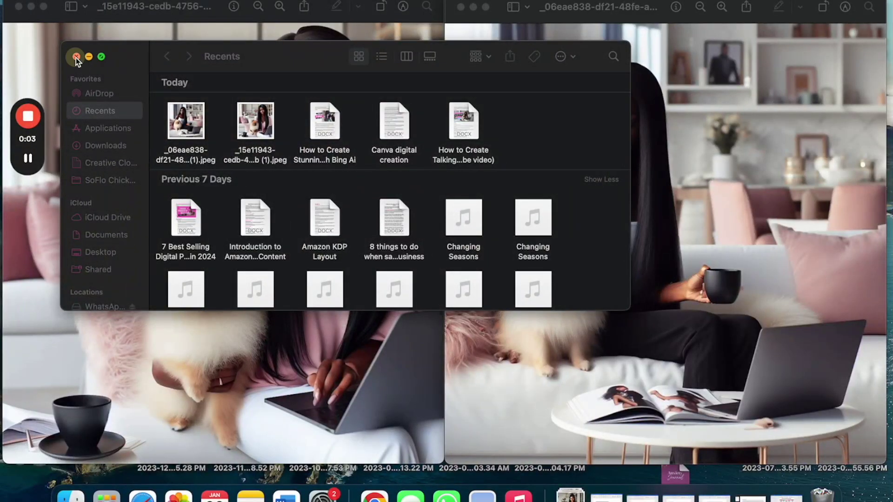
left_click(76, 57)
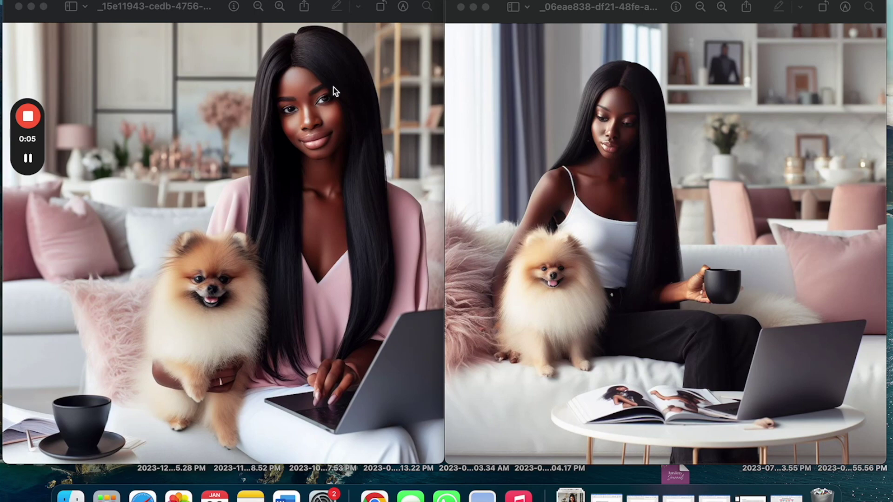
left_click(19, 7)
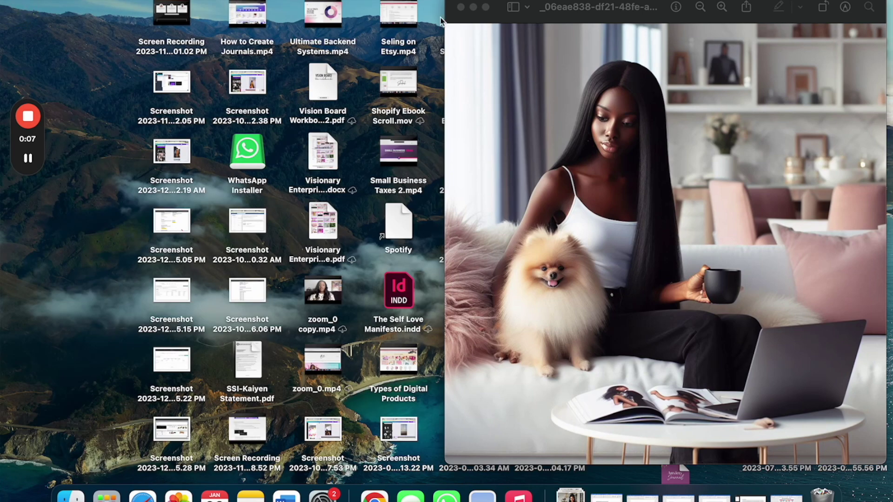
left_click(460, 7)
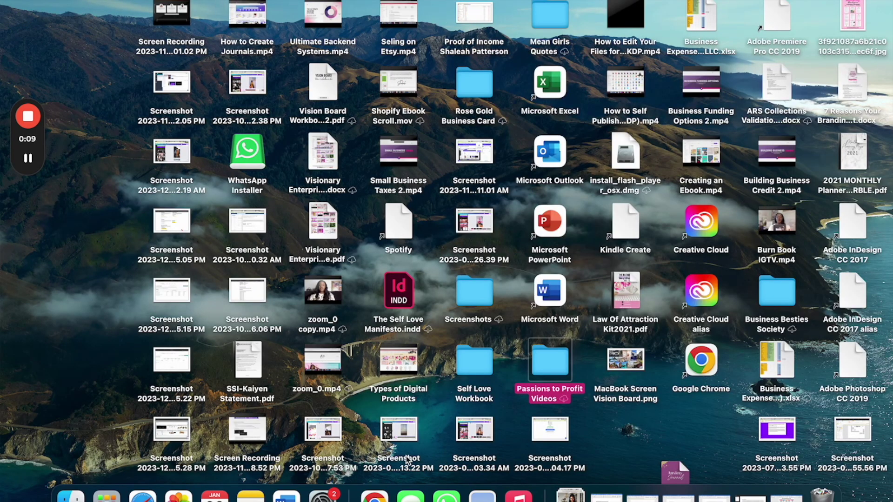
left_click(374, 497)
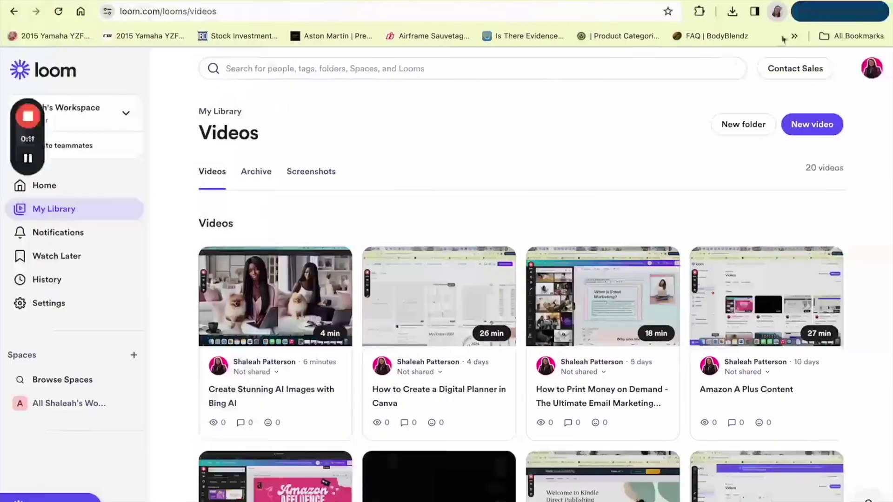
In a new tab, search 'bing image creator' and open Microsoft Designer's Image Creator
left_click(807, 2)
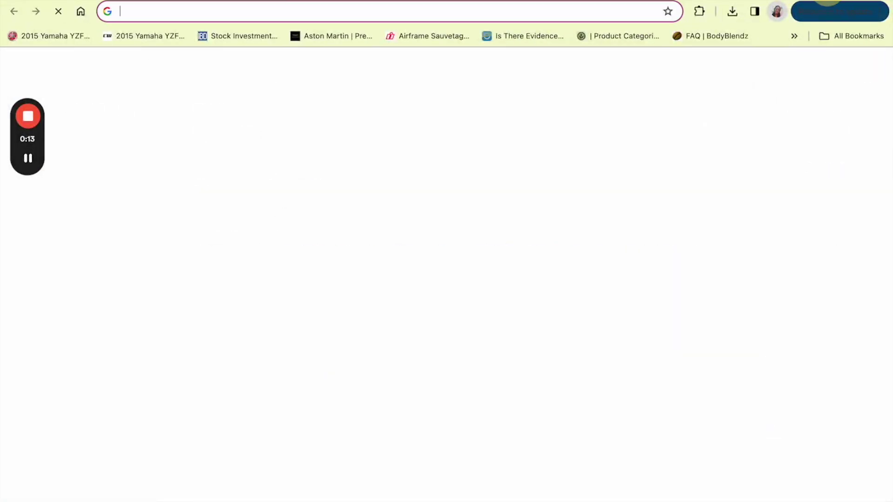
type("bing")
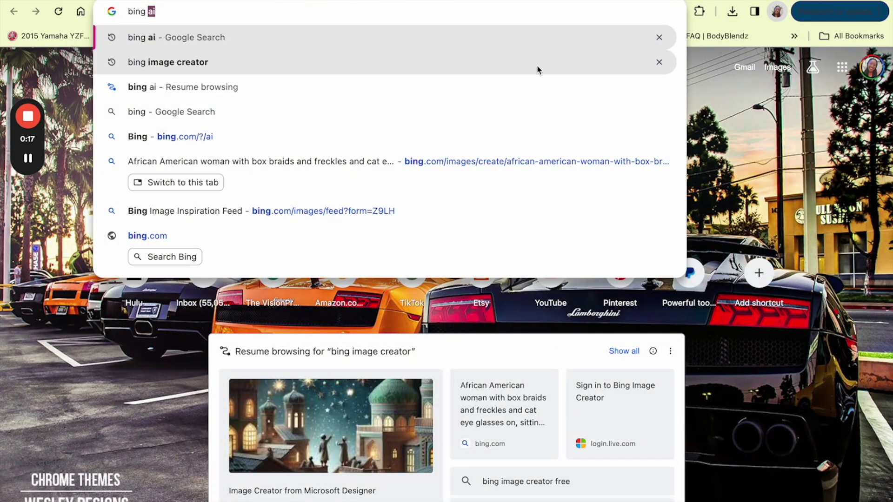
left_click(535, 64)
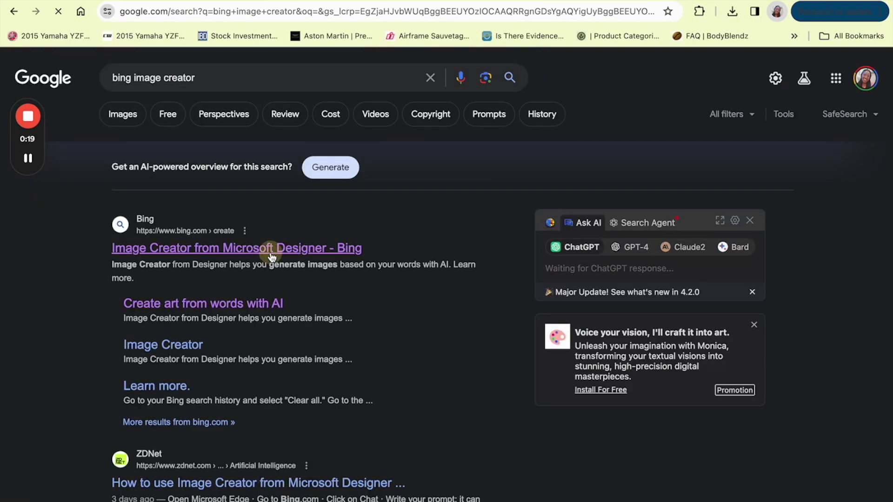
left_click(267, 248)
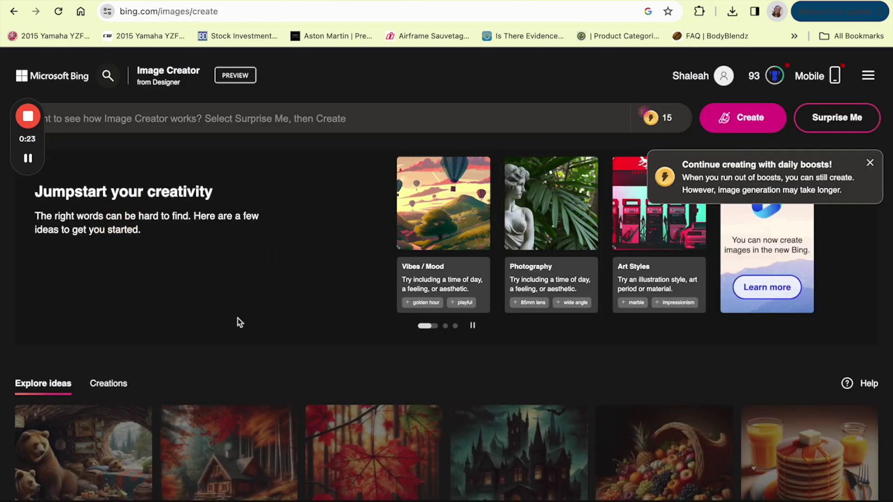
Dismiss the daily boosts notice and paste the prepared woman-at-office-desk description as the prompt
left_click(869, 163)
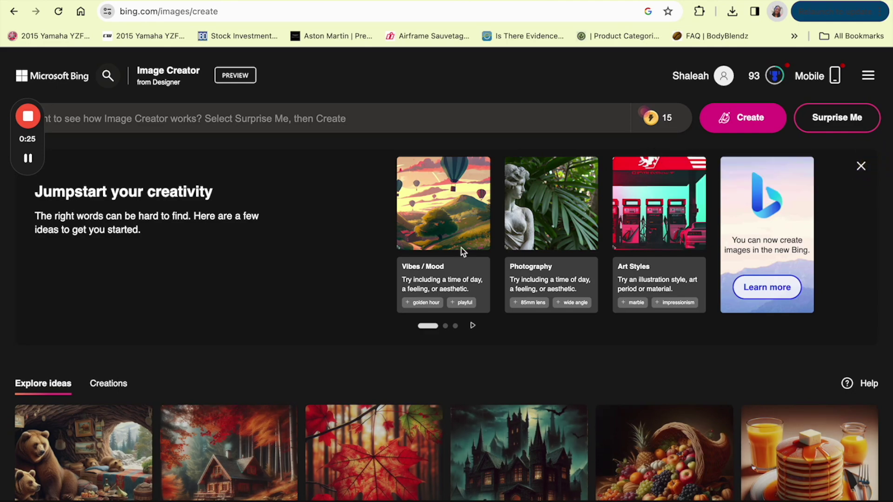
scroll(246, 269, "down", 3)
scroll(246, 270, "up", 3)
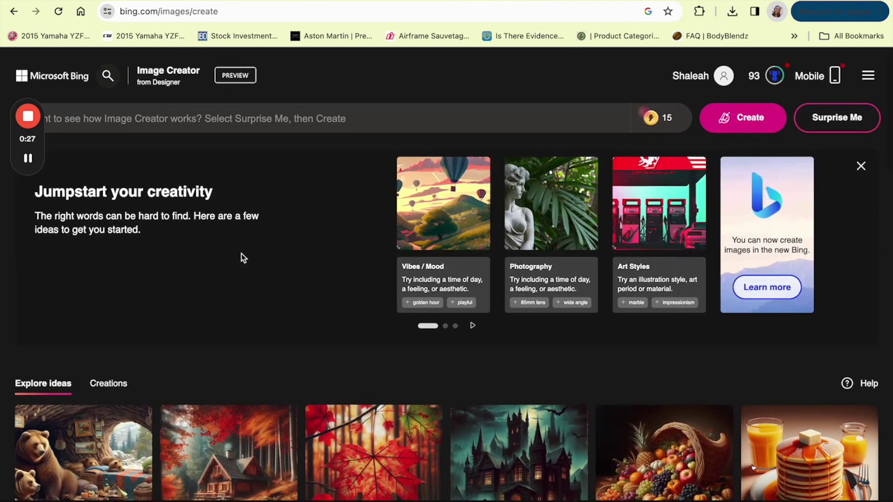
left_click(215, 118)
key("super+v")
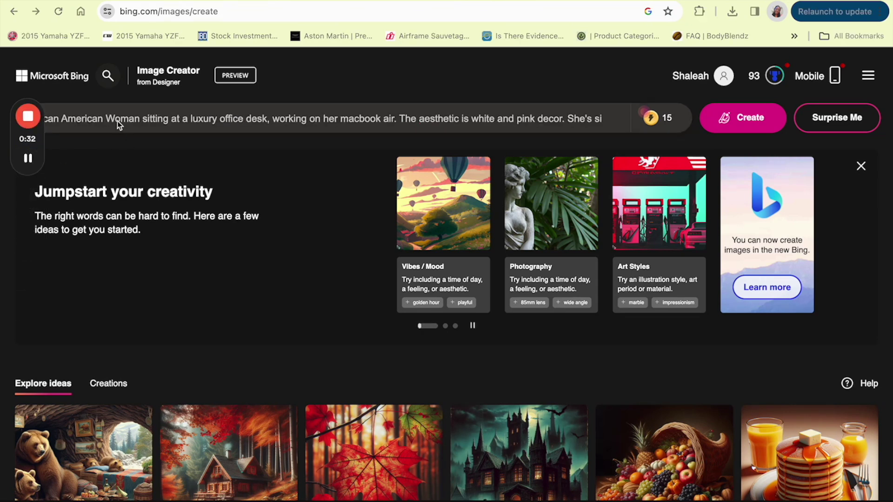
Review the prompt's wording about the woman and her smile, then create the images
double_click(117, 120)
key("Left")
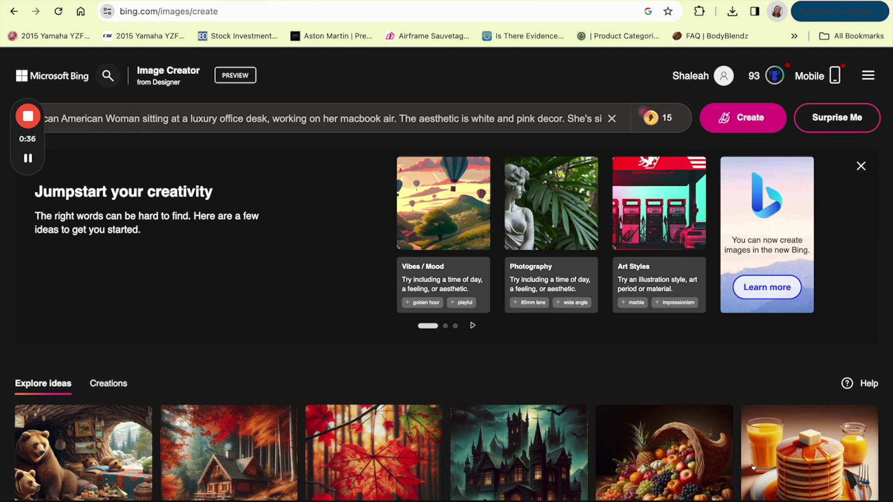
double_click(72, 119)
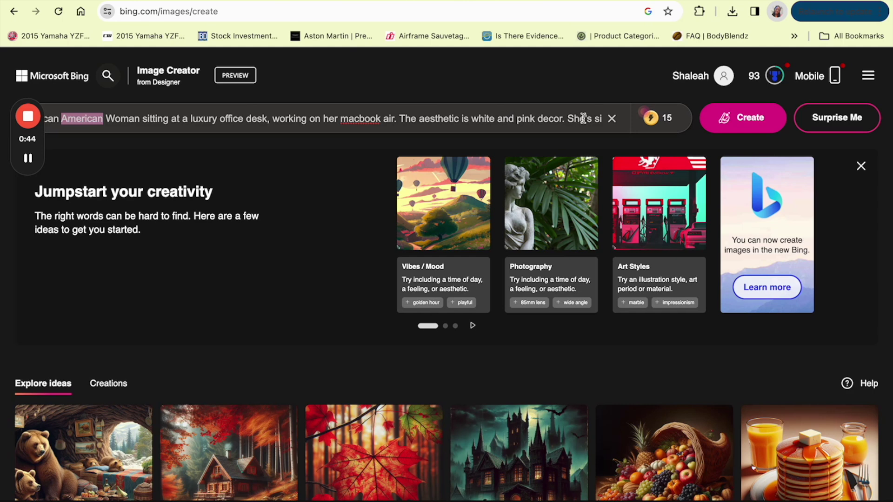
left_click_drag(583, 119, 600, 118)
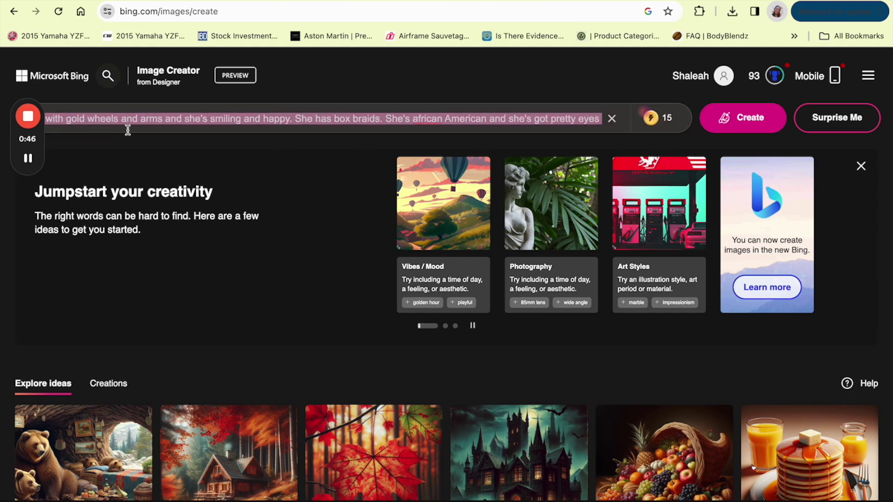
key("Left")
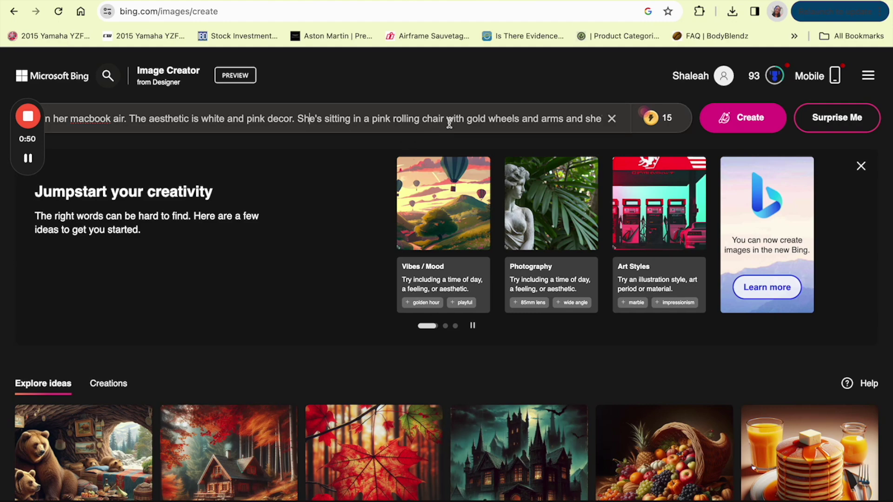
left_click_drag(540, 120, 599, 119)
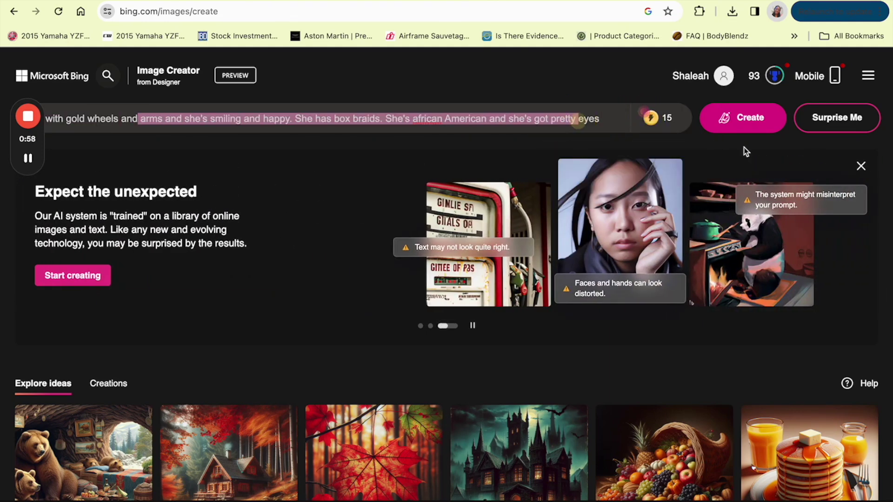
left_click(729, 131)
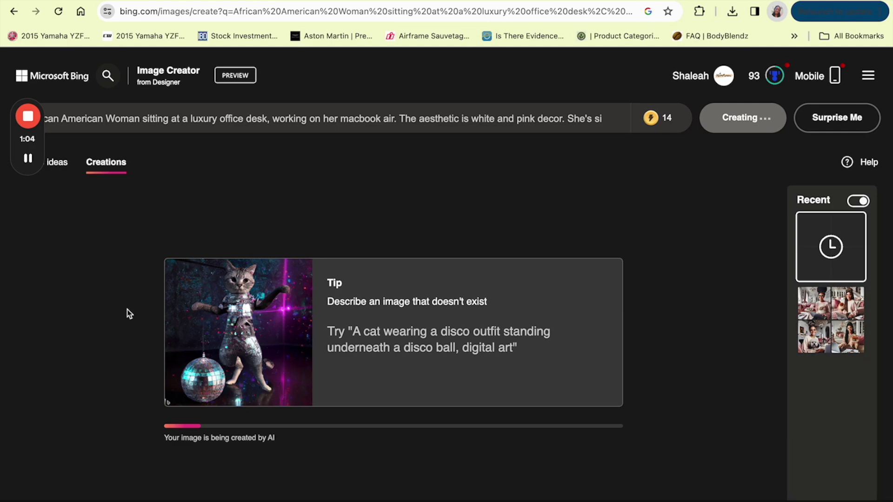
Open the fourth generated portrait, of the woman at the pink laptop, and download it
mouse_move(28, 162)
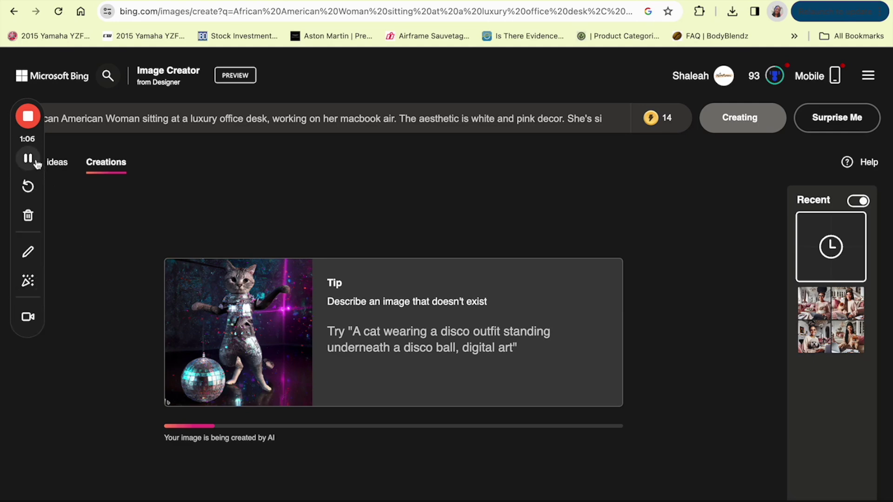
scroll(300, 342, "down", 1)
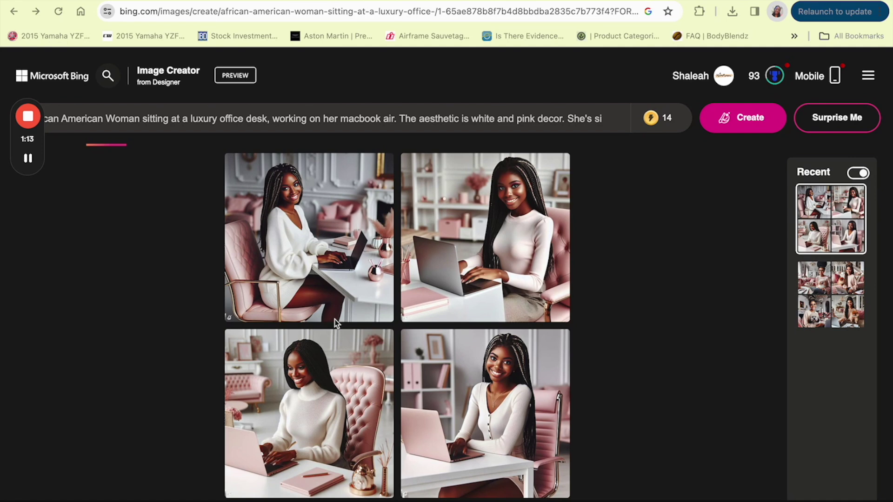
left_click(431, 394)
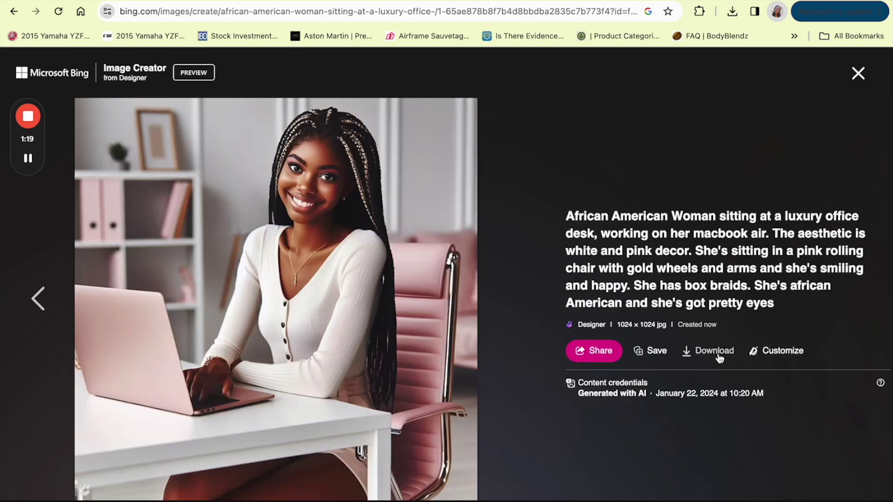
left_click(711, 352)
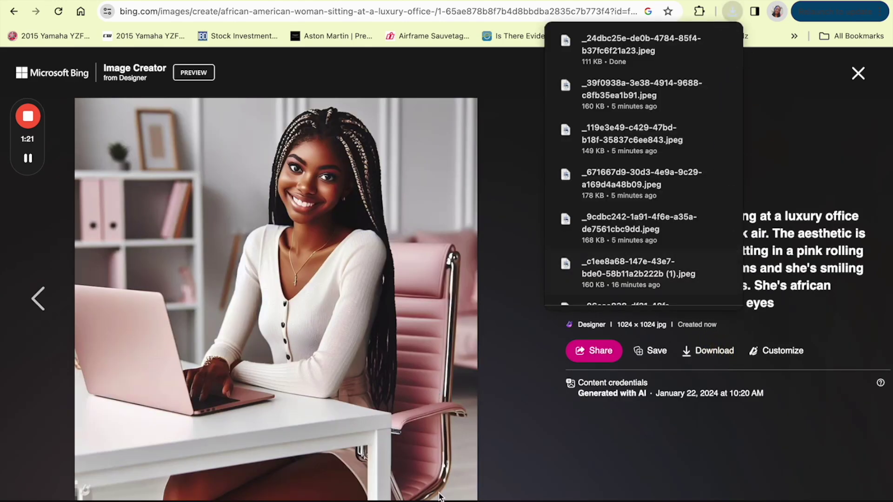
Go to canva.com in the address bar
mouse_move(250, 496)
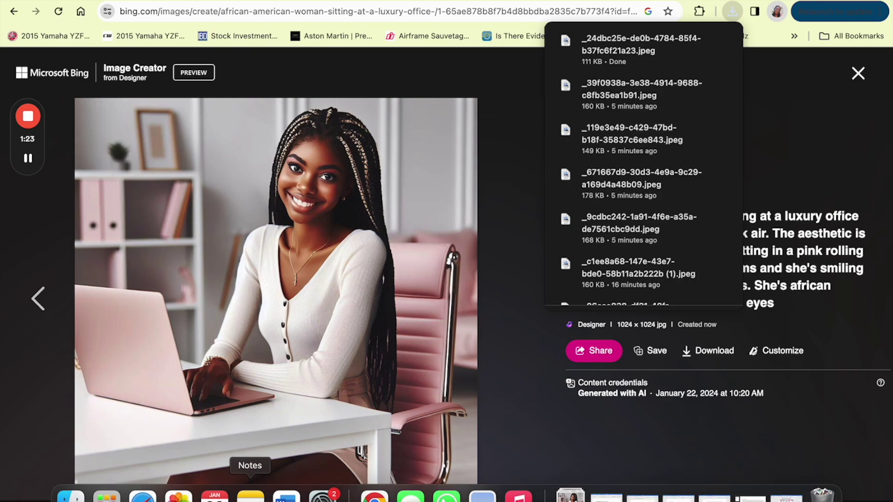
key("ctrl+l")
type("canva.com")
key("Return")
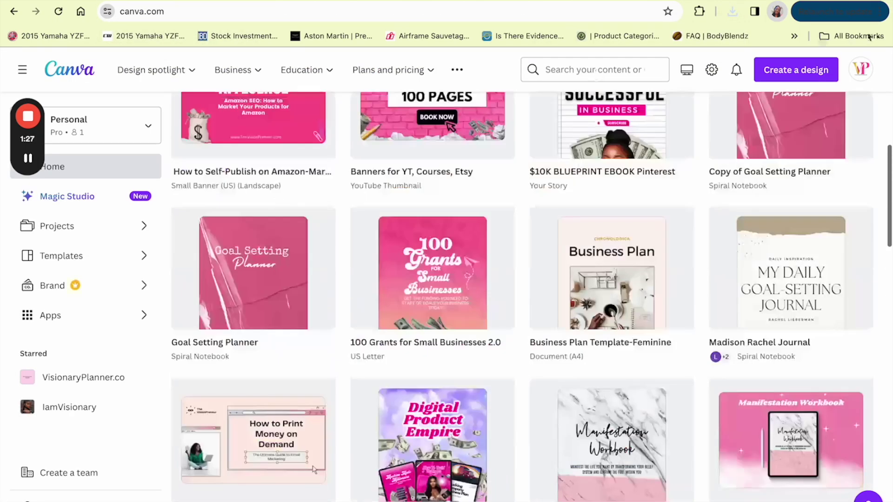
Create a new Video design and open the Uploads panel
left_click(797, 79)
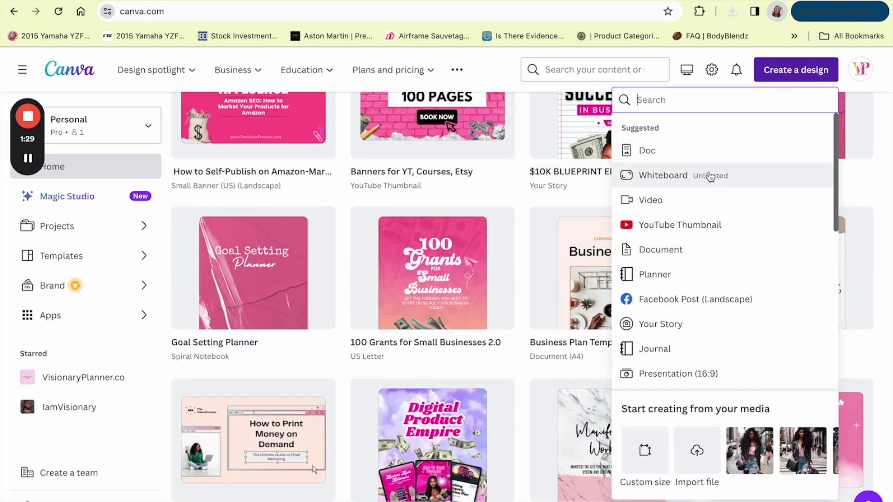
left_click(689, 207)
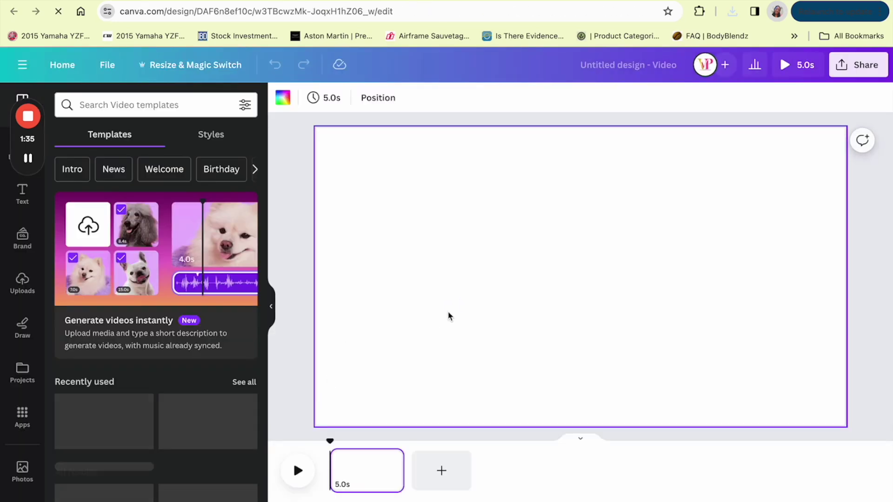
left_click(23, 283)
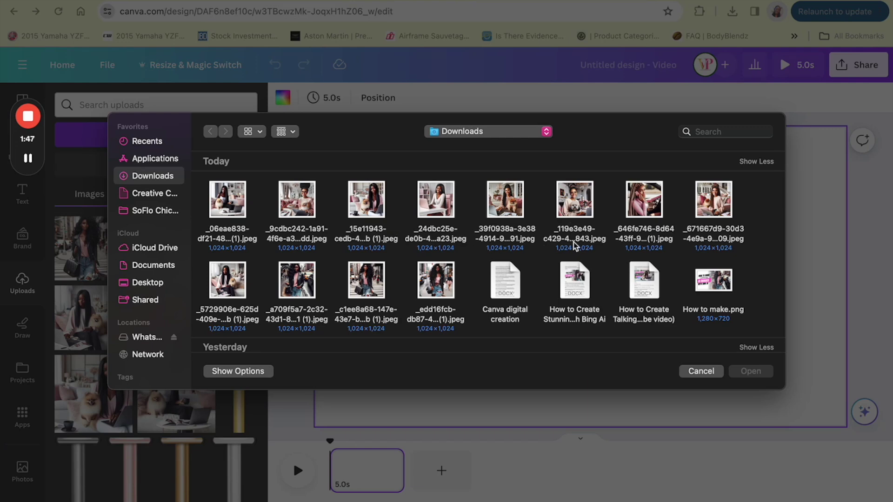
Upload the _24dbc25e portrait JPEG, add it to the page, and resize it centred at full height
left_click(435, 199)
left_click(750, 371)
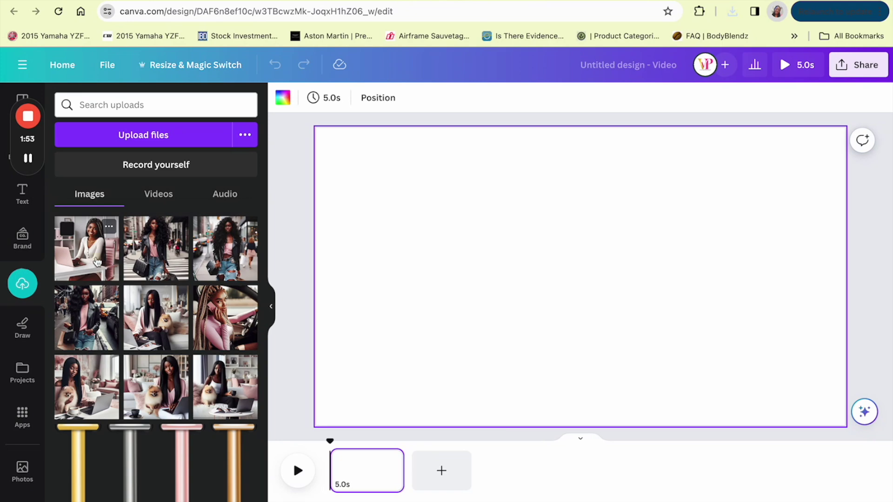
left_click(98, 261)
left_click_drag(482, 373, 435, 421)
left_click_drag(677, 179, 729, 130)
left_click_drag(648, 239, 648, 242)
left_click_drag(434, 130, 432, 127)
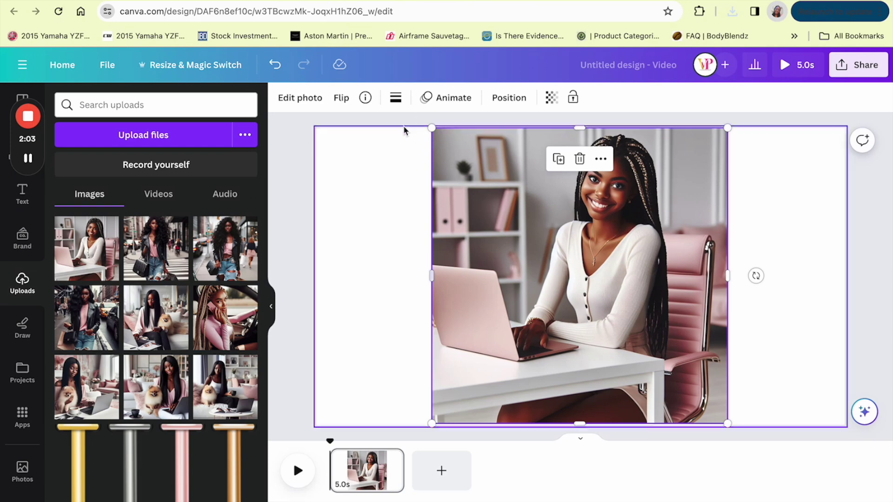
Run Magic Expand on the portrait with the Whole Page setting
left_click(300, 99)
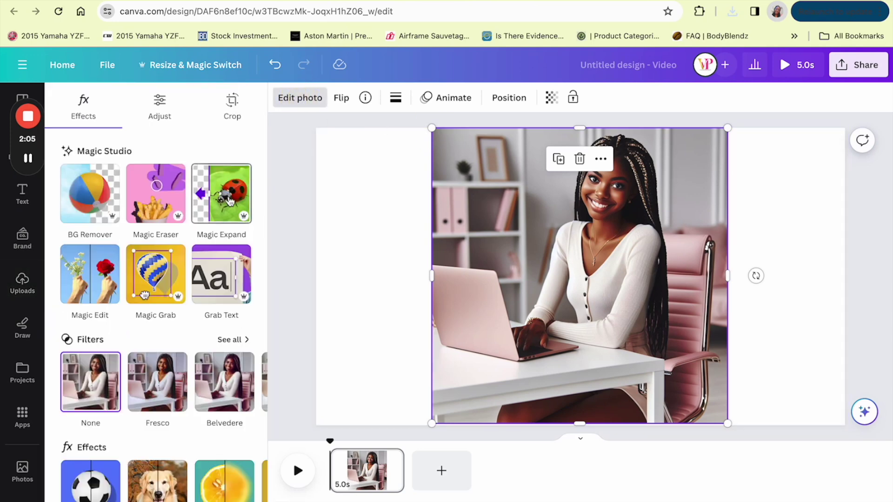
left_click(224, 196)
left_click(158, 235)
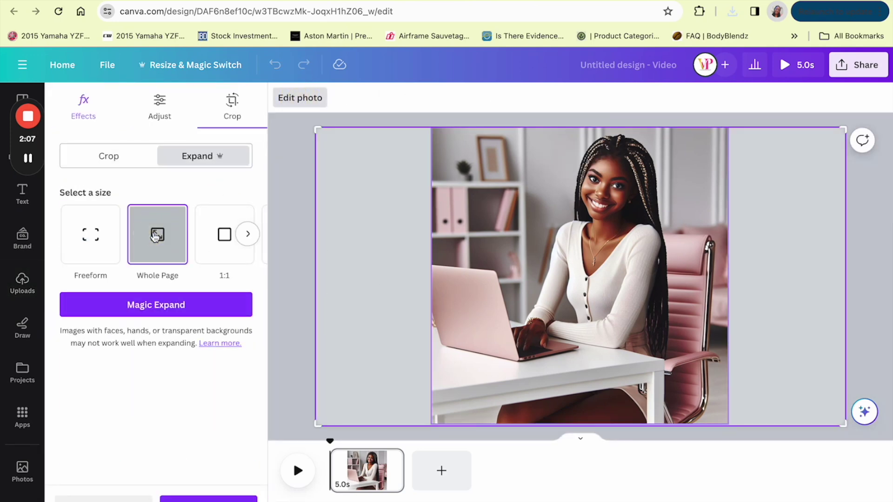
left_click(151, 307)
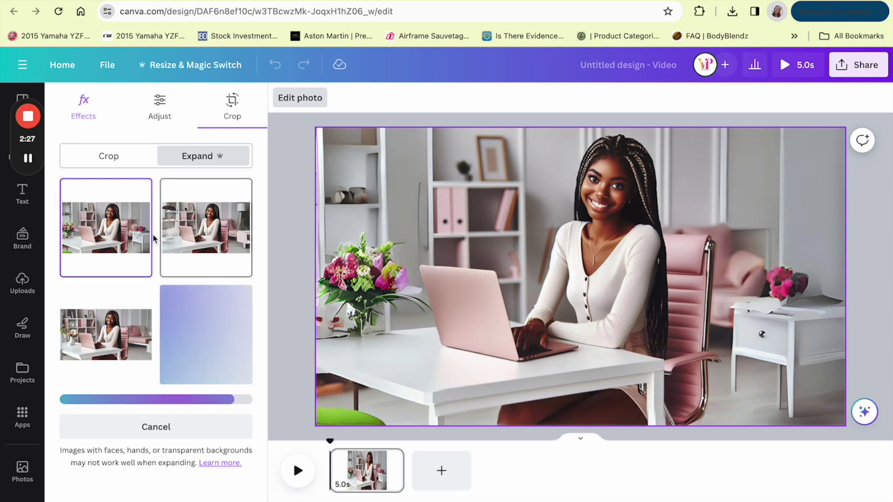
Compare the lamp, vase and sofa variants, then apply the one with flowers on the desk
left_click(182, 219)
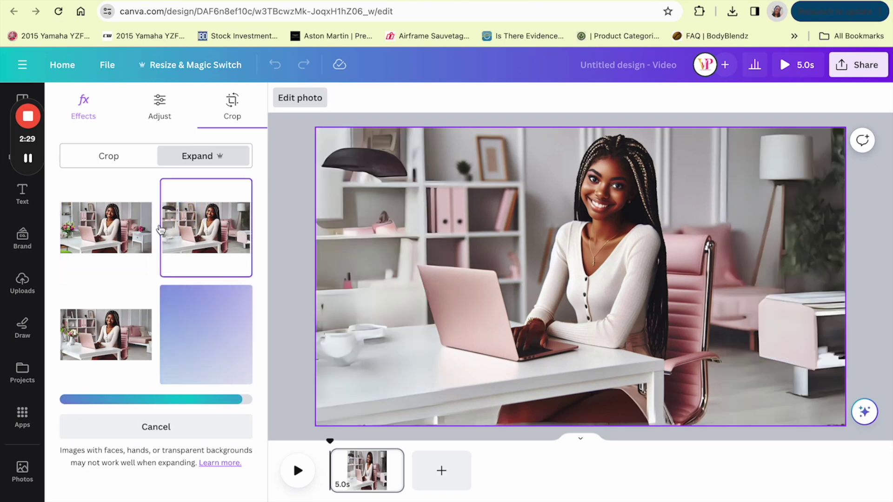
left_click(139, 228)
left_click(227, 227)
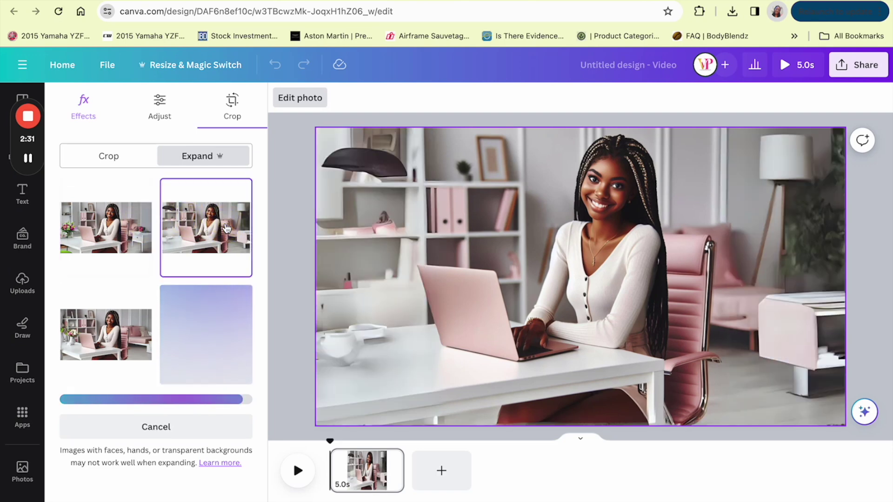
left_click(133, 339)
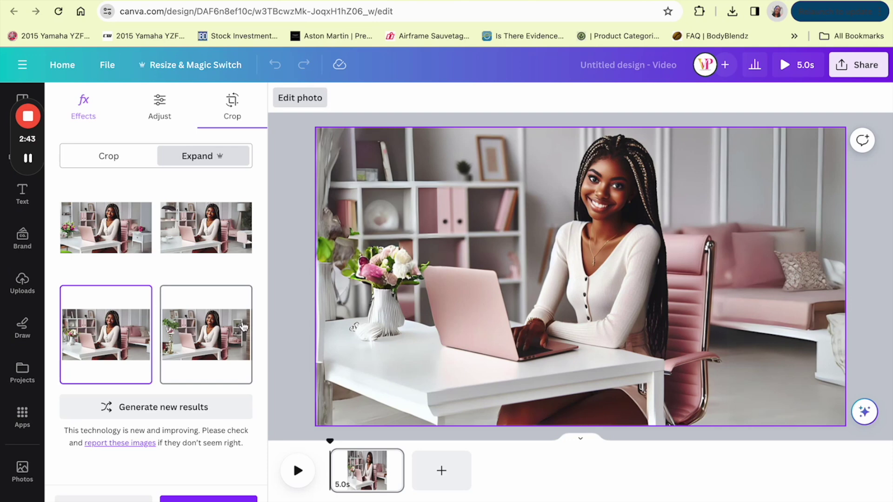
left_click(242, 327)
left_click(124, 341)
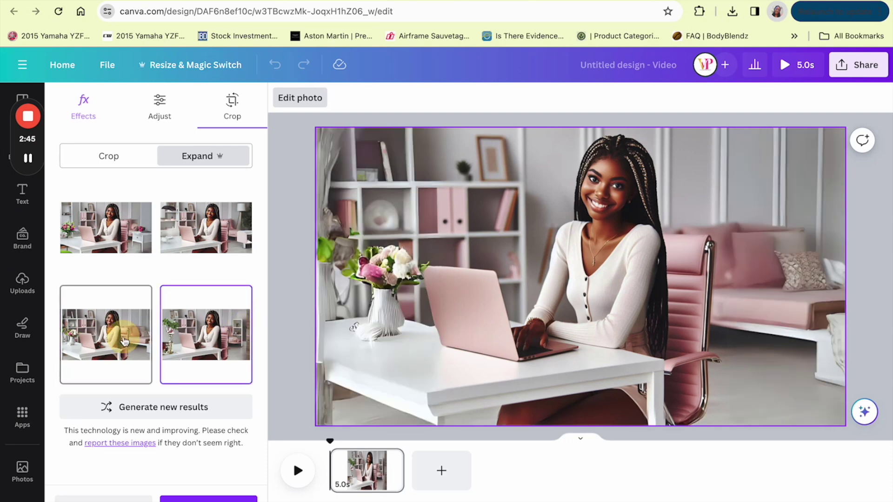
left_click(182, 244)
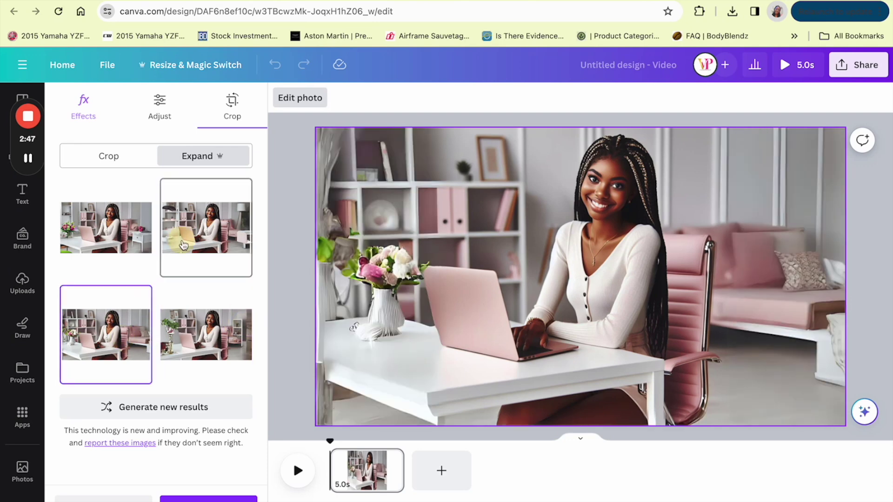
left_click(124, 321)
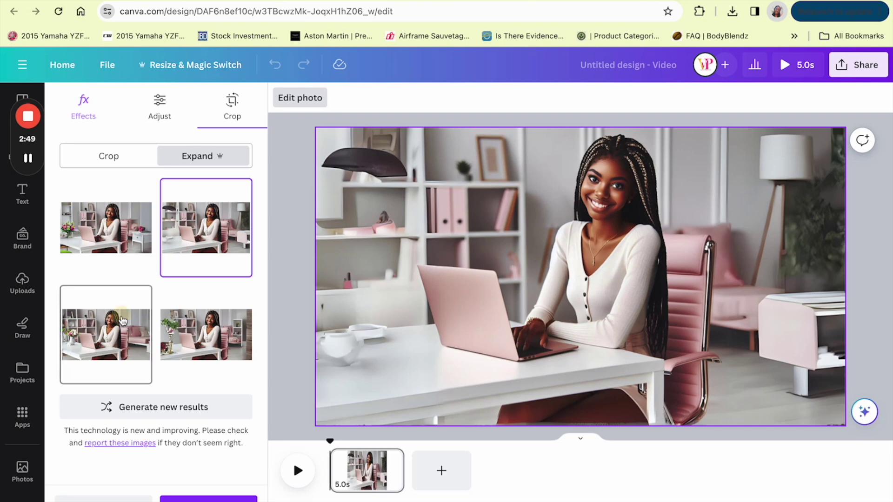
left_click(181, 250)
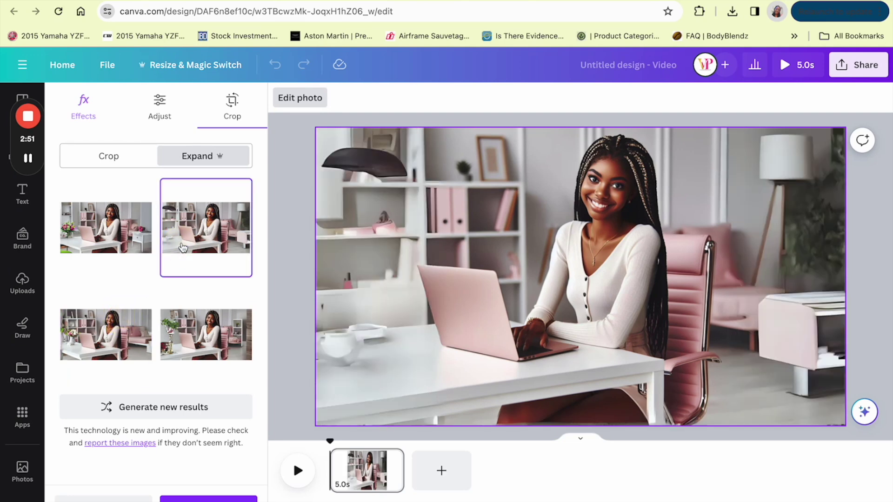
left_click(112, 233)
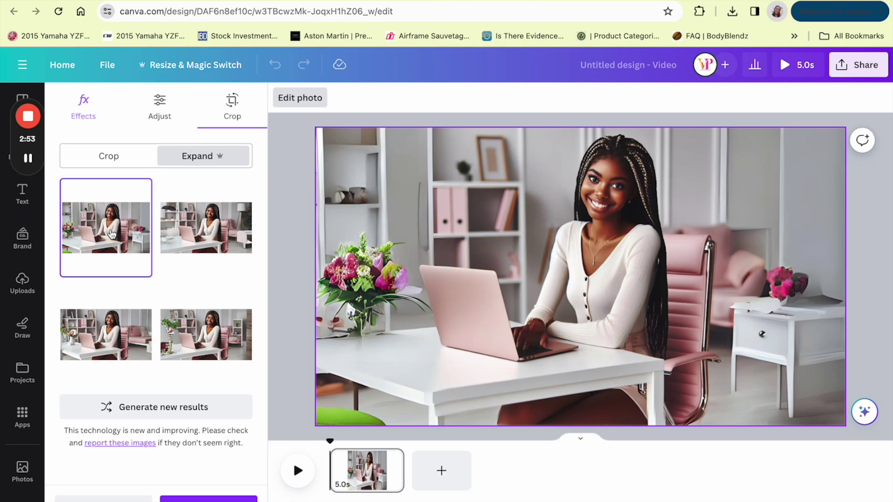
left_click(202, 219)
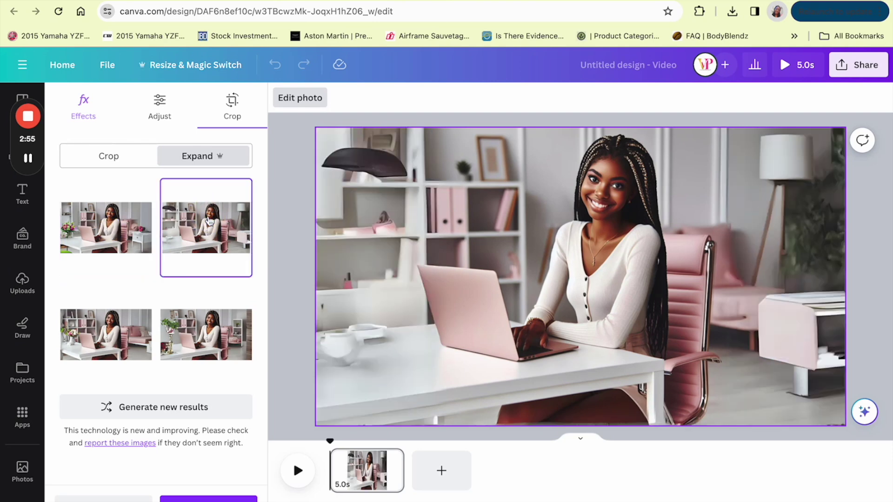
left_click(150, 243)
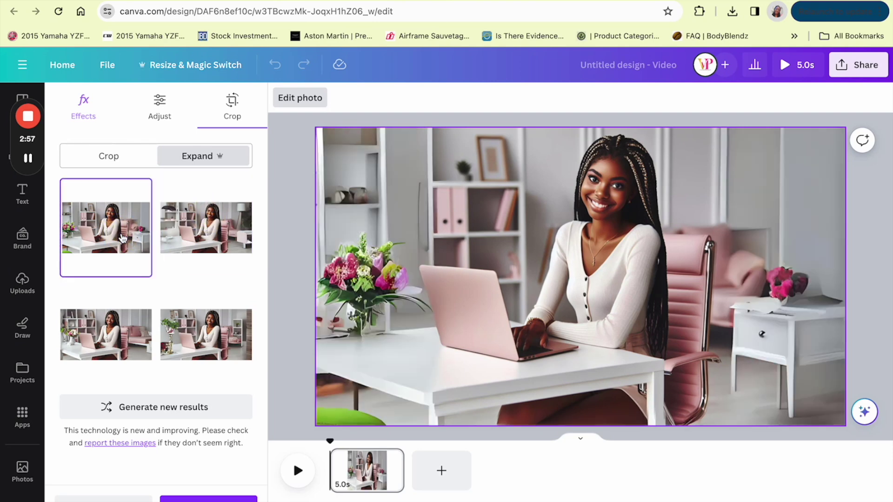
left_click(208, 498)
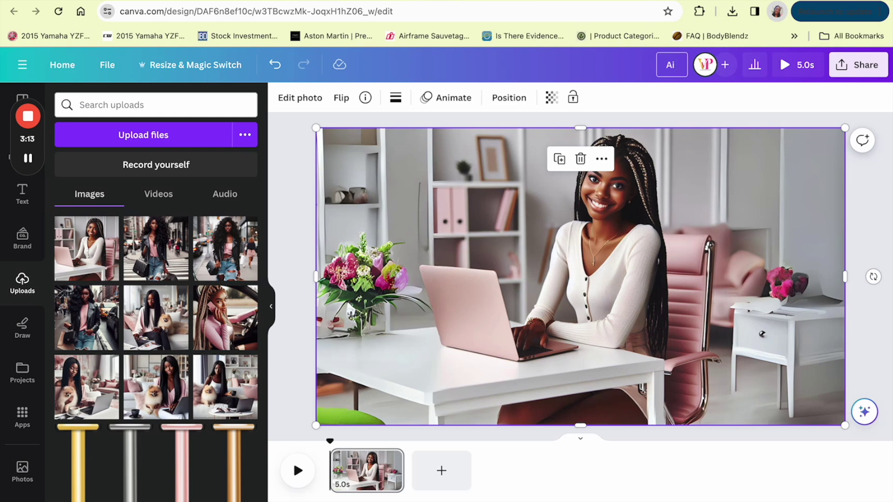
Title the design 'Ai Talking Avatar' and download it as a PNG
type("Talking Ava")
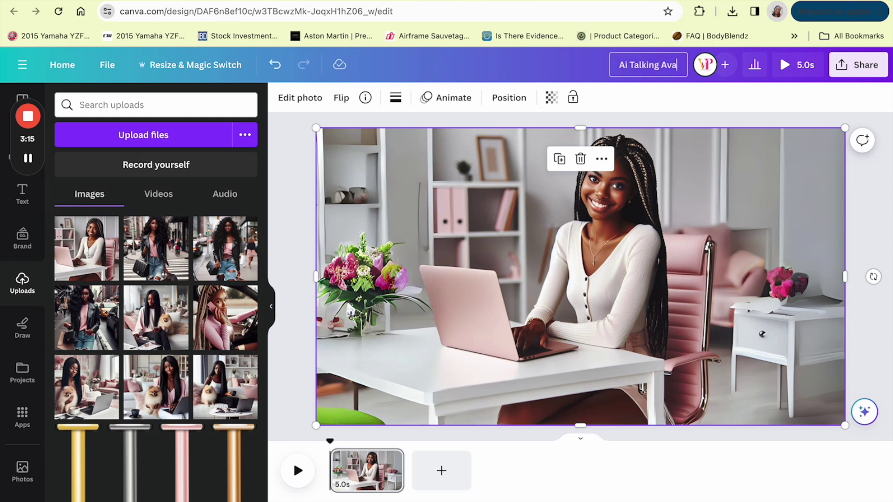
type("tar")
left_click(867, 61)
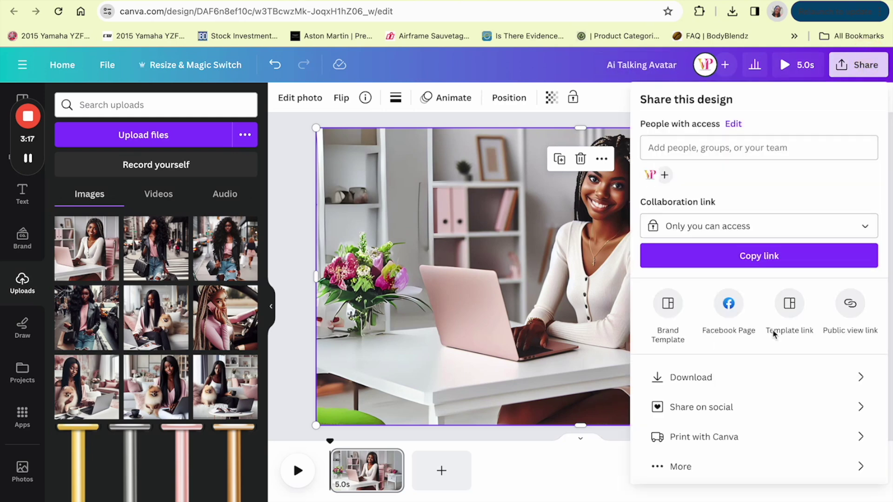
left_click(741, 376)
left_click(739, 151)
scroll(728, 206, "up", 2)
scroll(727, 206, "up", 1)
left_click(715, 224)
left_click(720, 296)
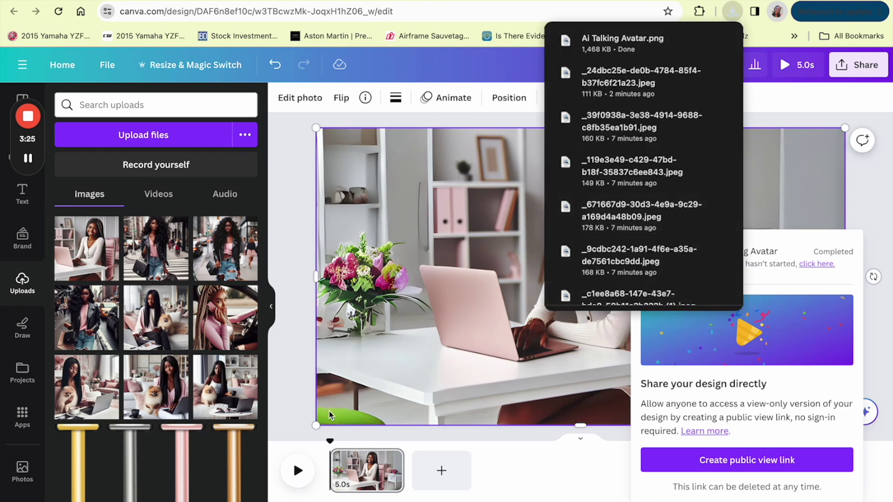
Delete the photo from the page, leaving it blank
left_click(301, 214)
left_click(348, 175)
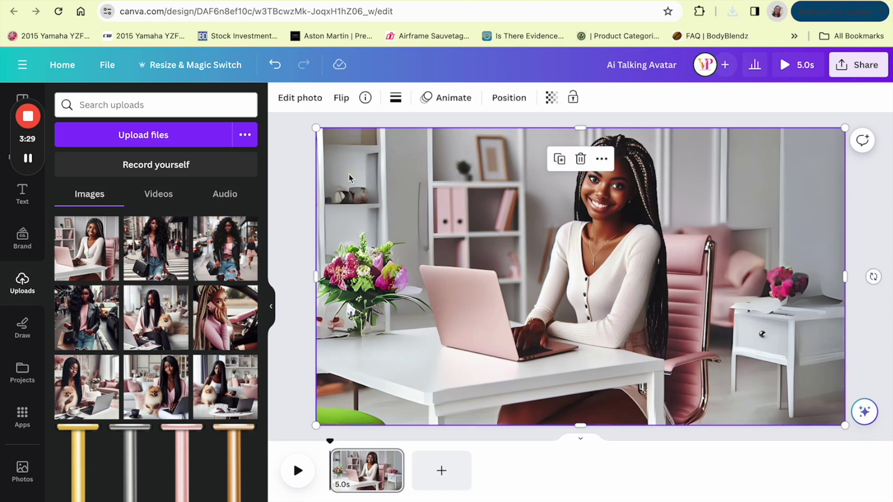
key("Delete")
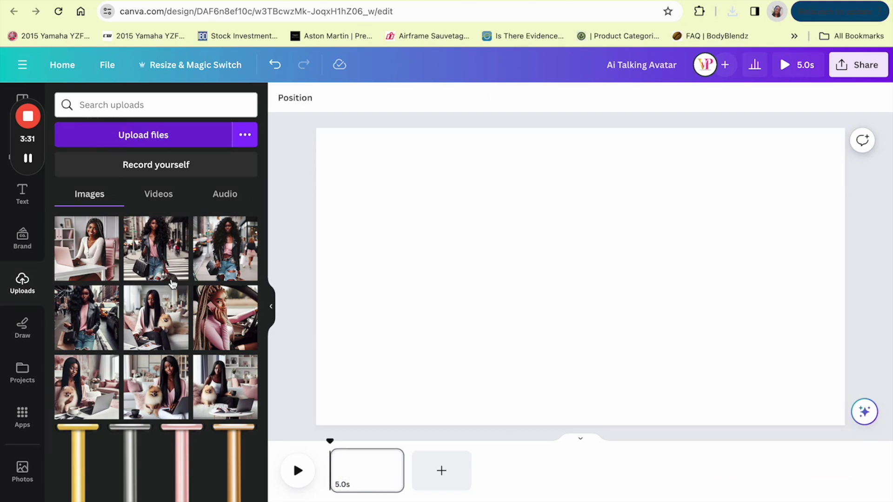
Upload Ai Talking Avatar.png, add it to the page, and stretch it corner to corner
left_click(159, 132)
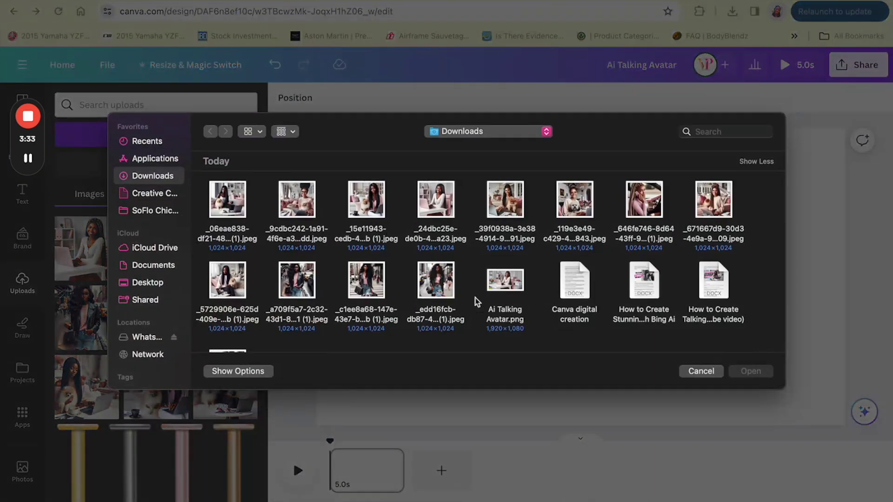
left_click(505, 280)
left_click(748, 371)
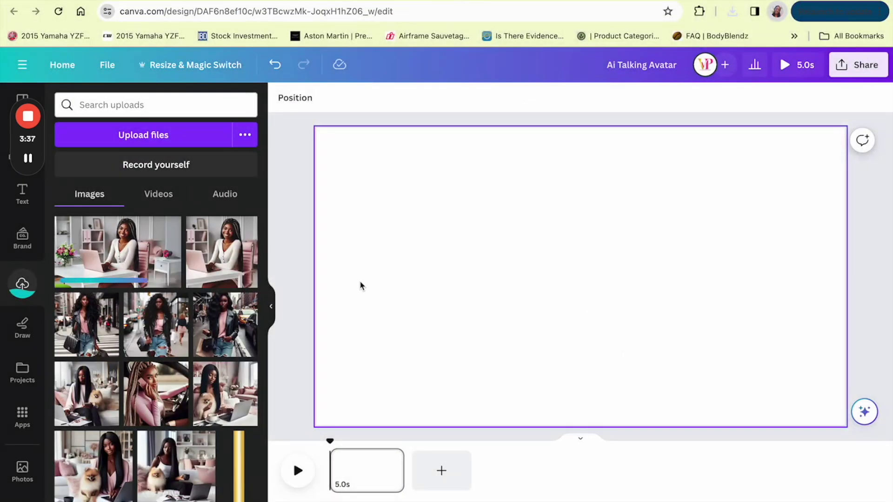
left_click(134, 251)
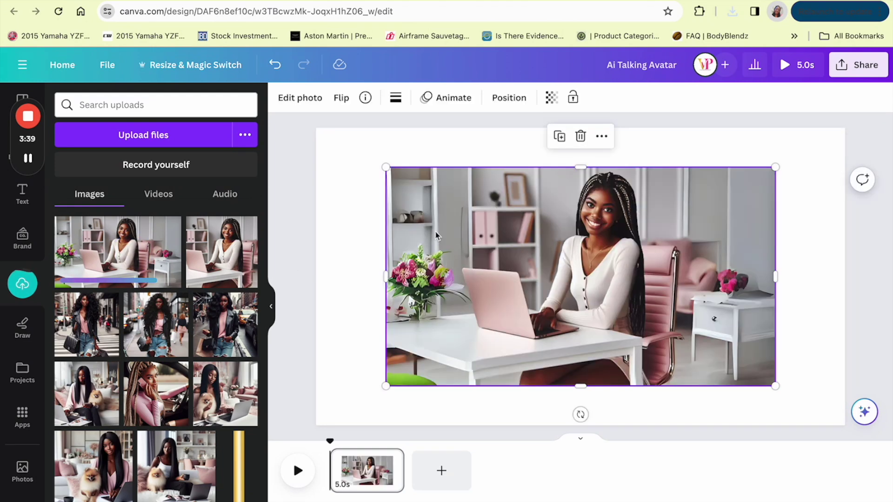
left_click_drag(385, 167, 299, 153)
left_click_drag(777, 388, 863, 418)
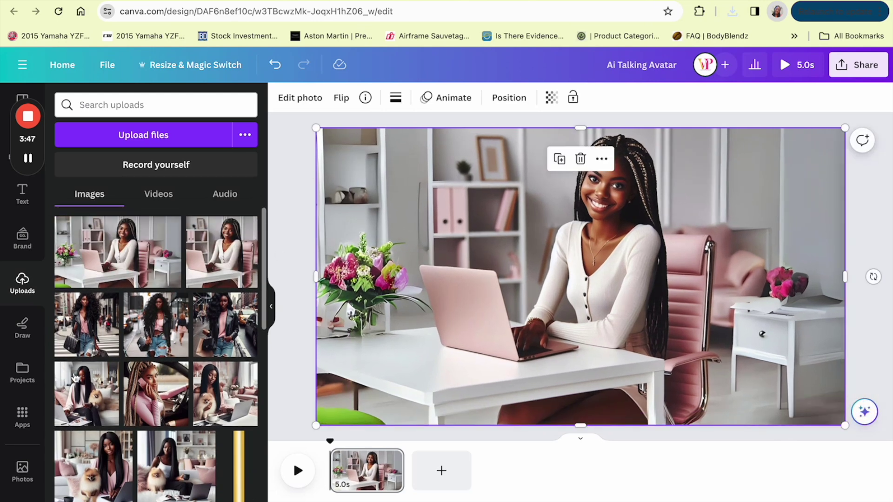
Search Apps for 'd-' and open D-ID AI Presenters to see its presenters and default script
left_click(23, 415)
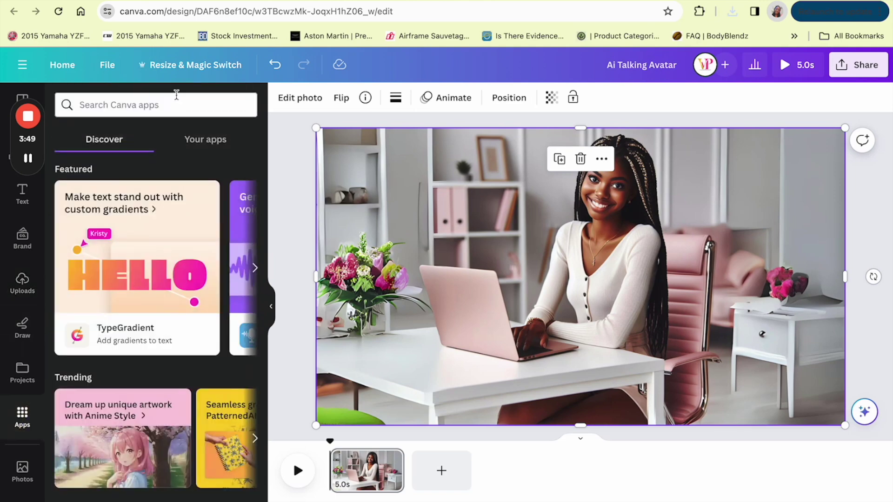
left_click(171, 103)
type("d")
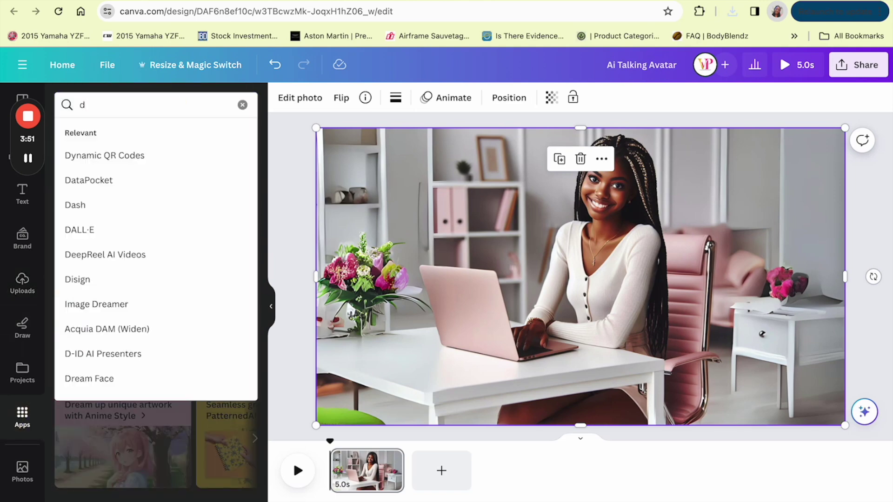
type("-")
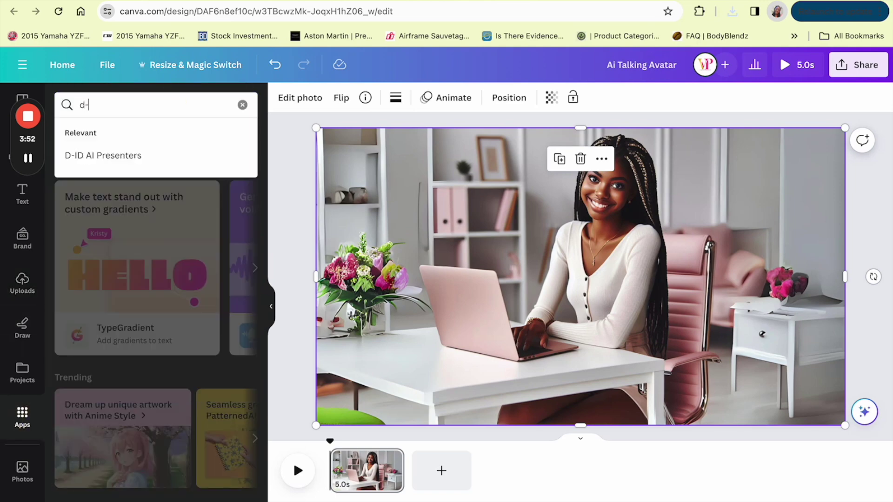
left_click(142, 154)
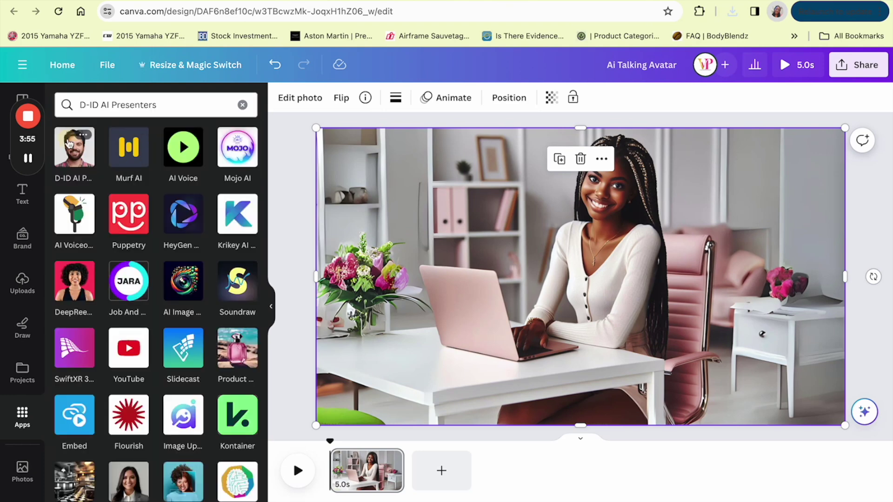
left_click(79, 148)
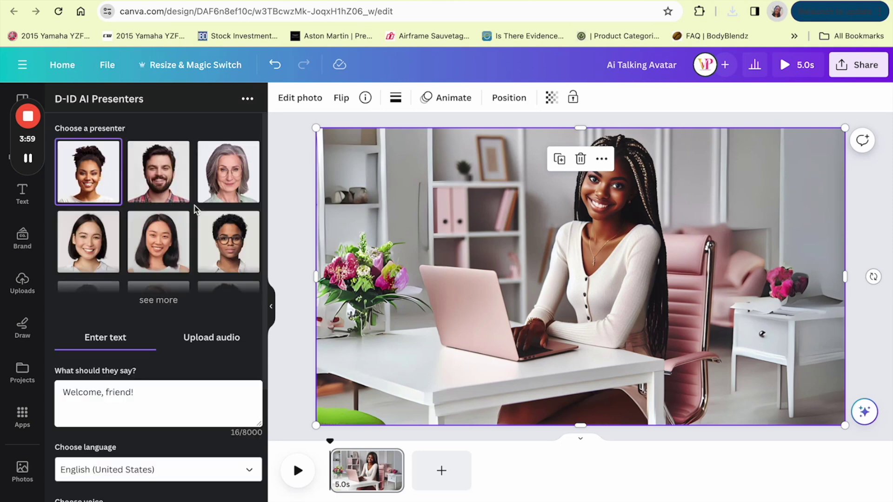
scroll(171, 177, "down", 2)
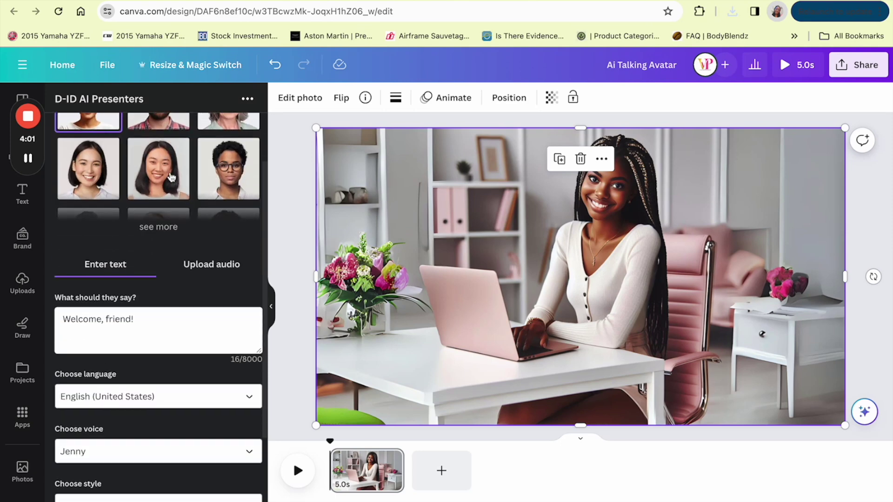
scroll(116, 177, "up", 2)
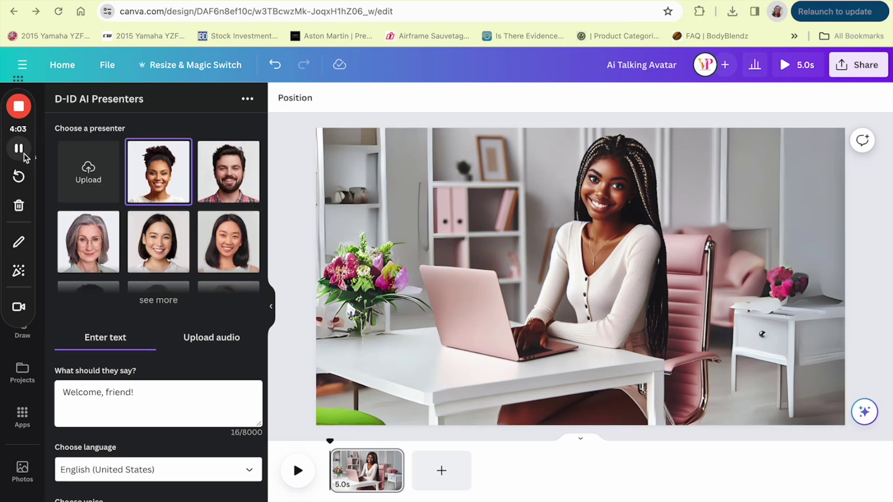
Upload Ai Talking Avatar.png as a custom presenter, then delete the photo from the page
left_click(93, 176)
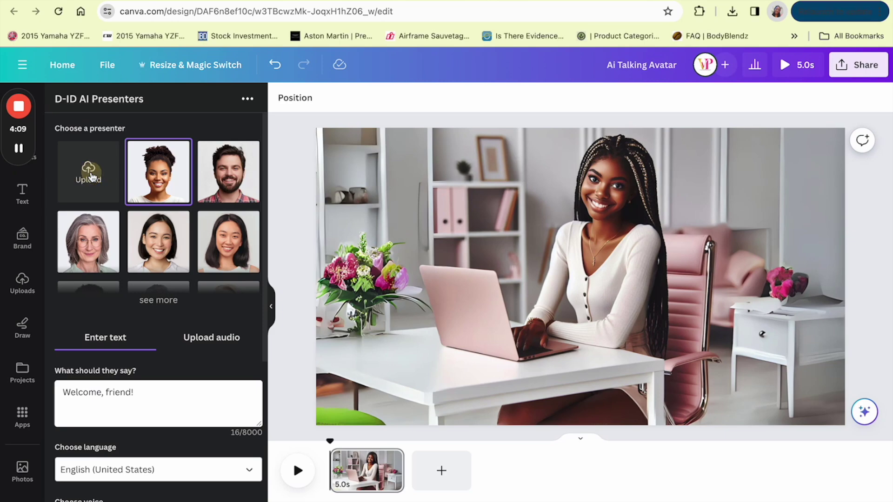
left_click(92, 176)
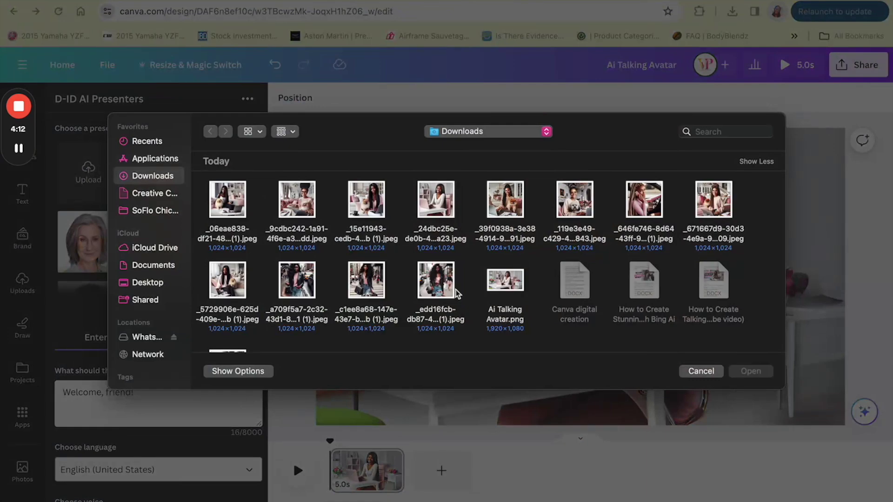
left_click(507, 285)
left_click(748, 368)
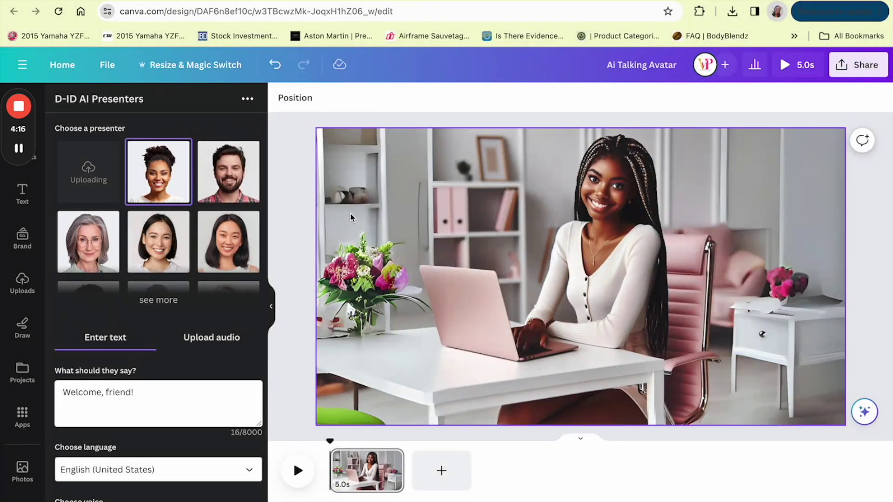
left_click(349, 216)
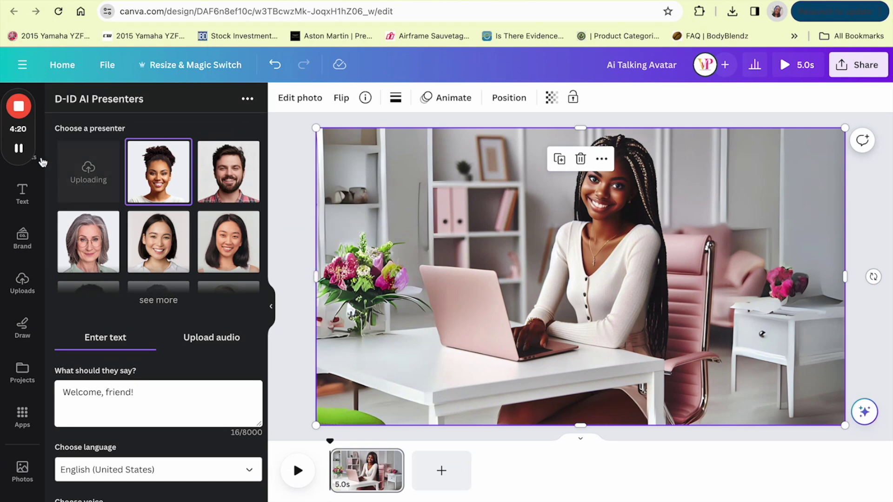
key("Delete")
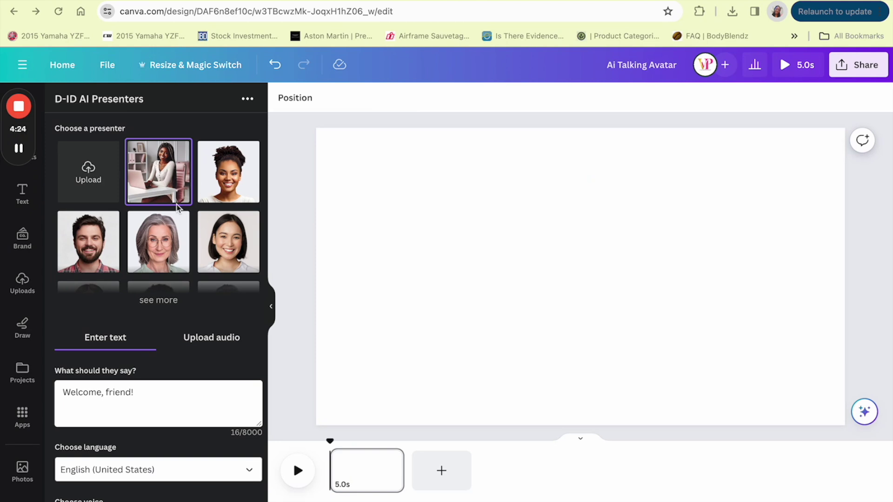
Select the 'Welcome, friend!' placeholder script and switch to the ChatGPT tab
scroll(140, 254, "down", 3)
triple_click(129, 286)
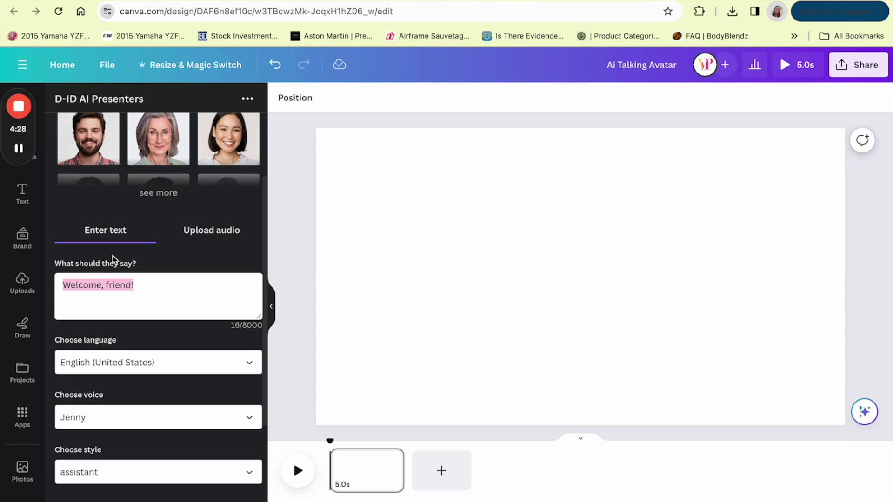
mouse_move(19, 151)
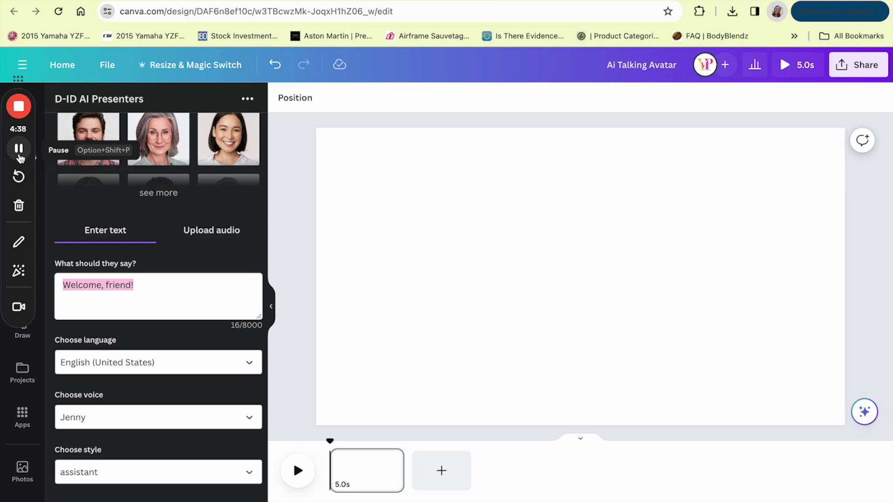
left_click(33, 1)
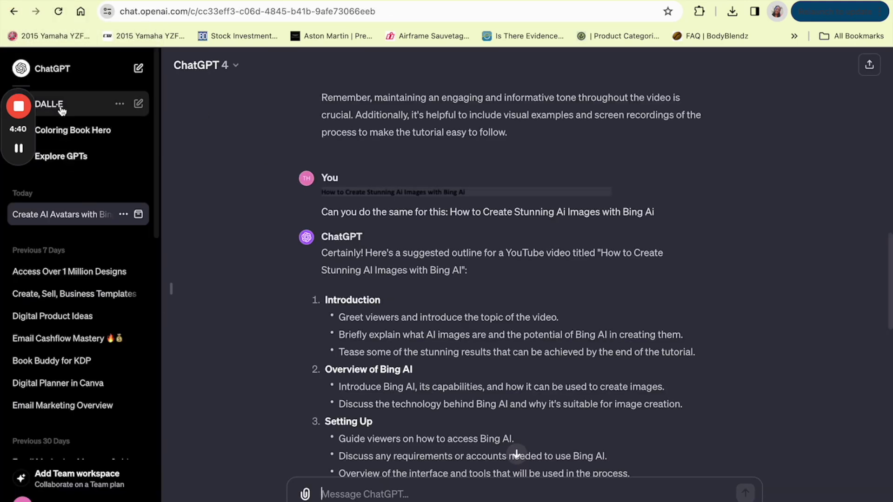
In a new chat, ask ChatGPT to write a motivational speech for young black women
left_click(51, 69)
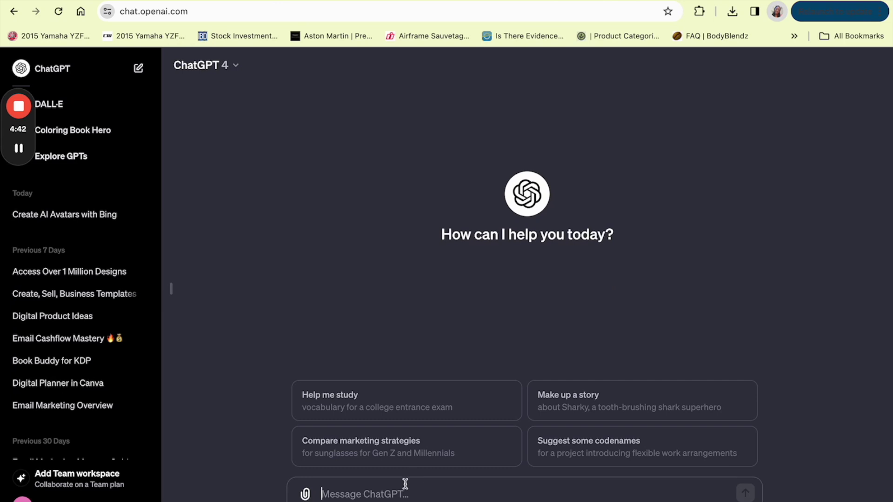
type("Can you write me a mo")
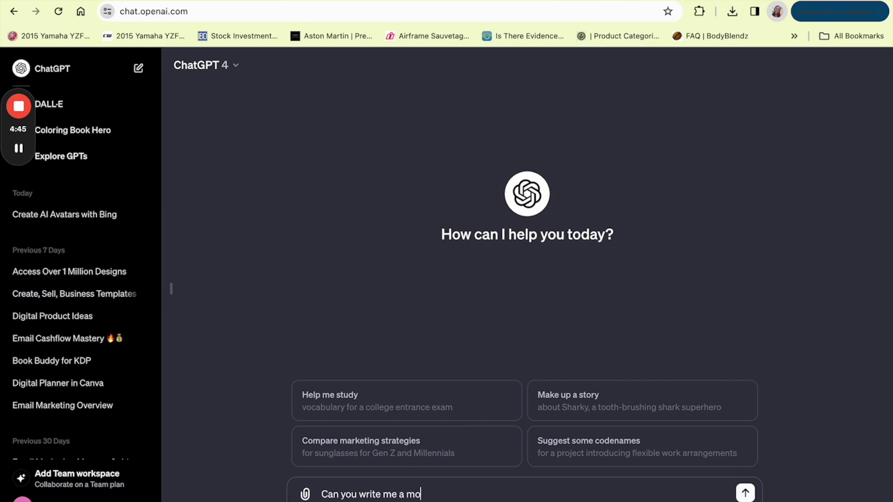
type("tivational speech for young")
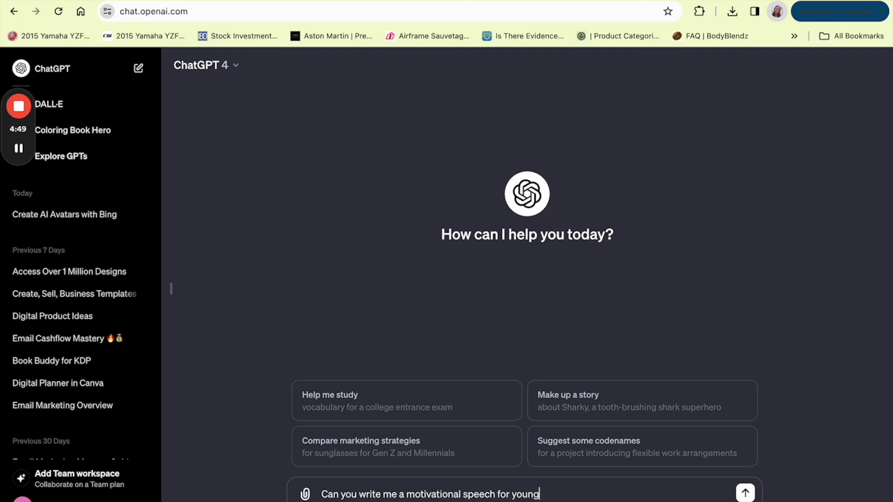
type(" black women ")
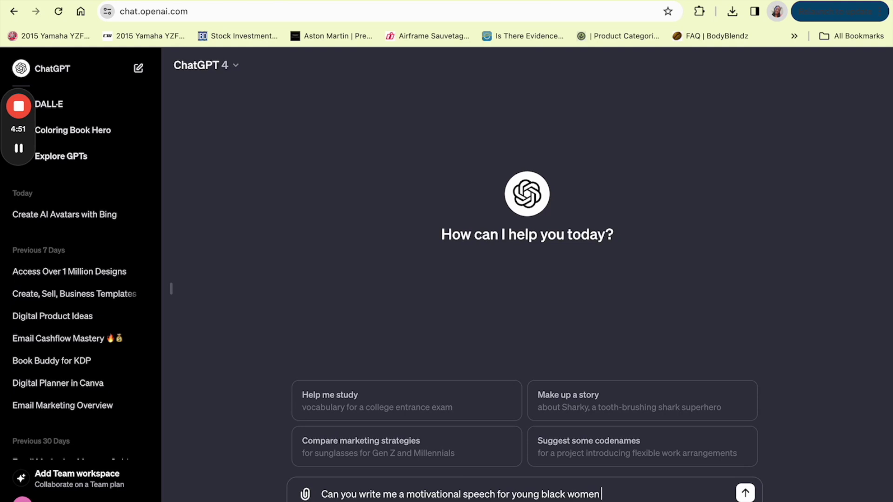
type("and girls")
key("Return")
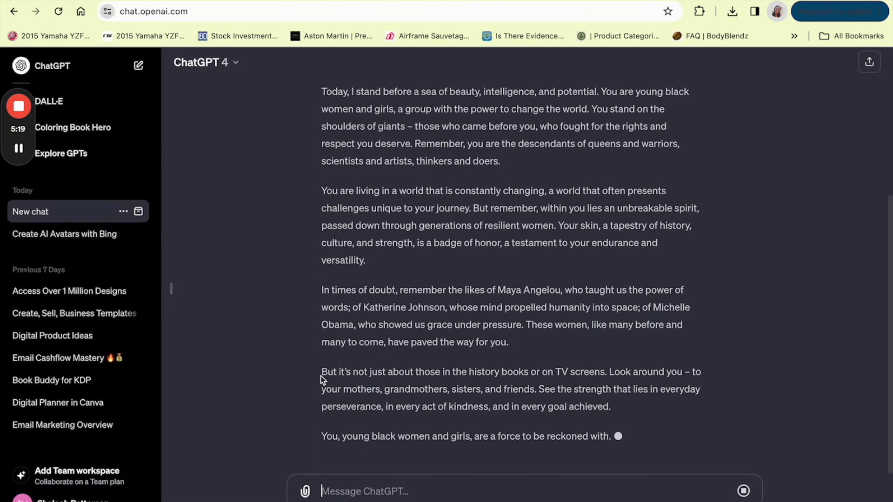
Copy the generated 'Embrace Your Power' speech and return to Canva
scroll(320, 372, "up", 2)
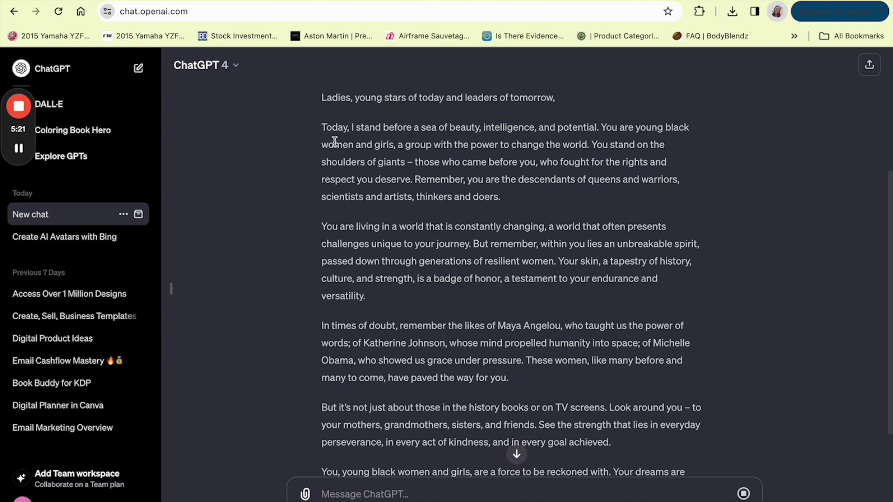
scroll(332, 141, "up", 1)
left_click_drag(322, 130, 557, 411)
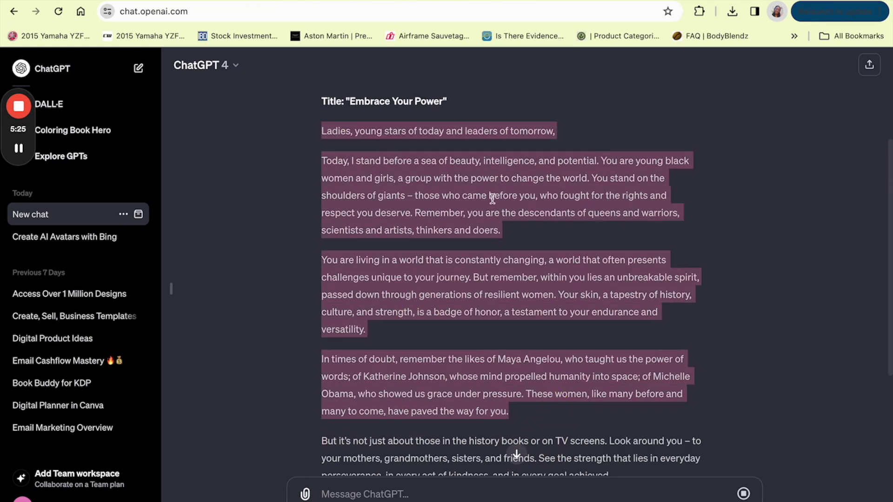
key("ctrl+Tab")
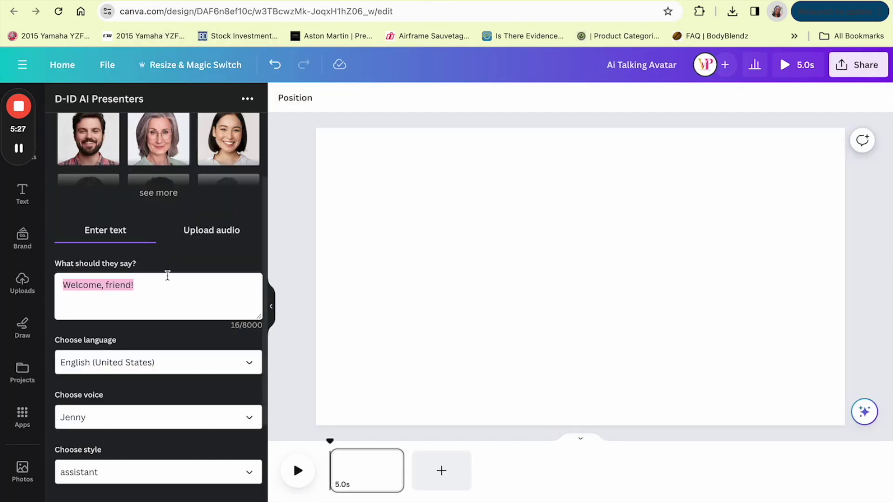
Paste the speech over the placeholder script and keep English (United States) as the language
key("ctrl+v")
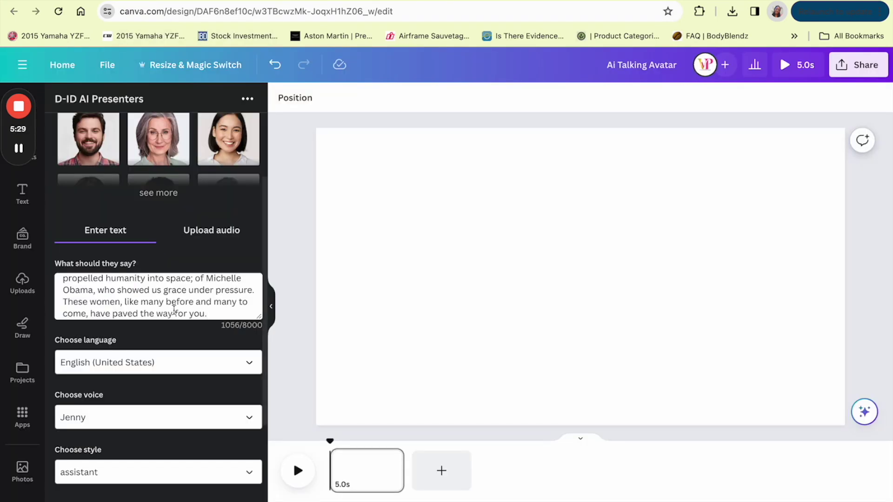
scroll(203, 296, "up", 10)
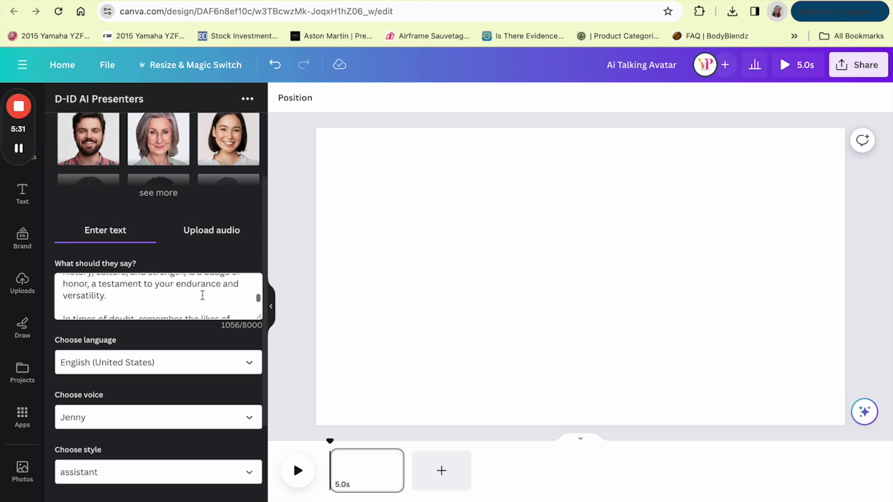
scroll(202, 296, "up", 2)
scroll(202, 295, "down", 3)
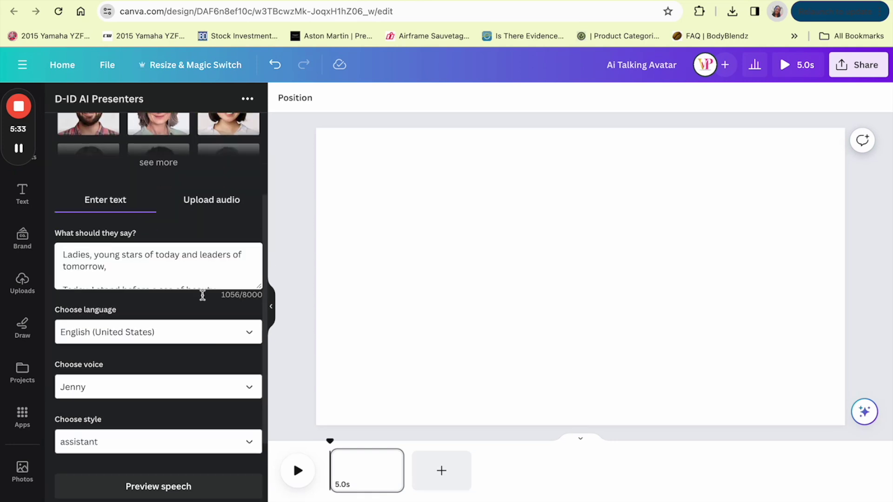
scroll(196, 274, "down", 2)
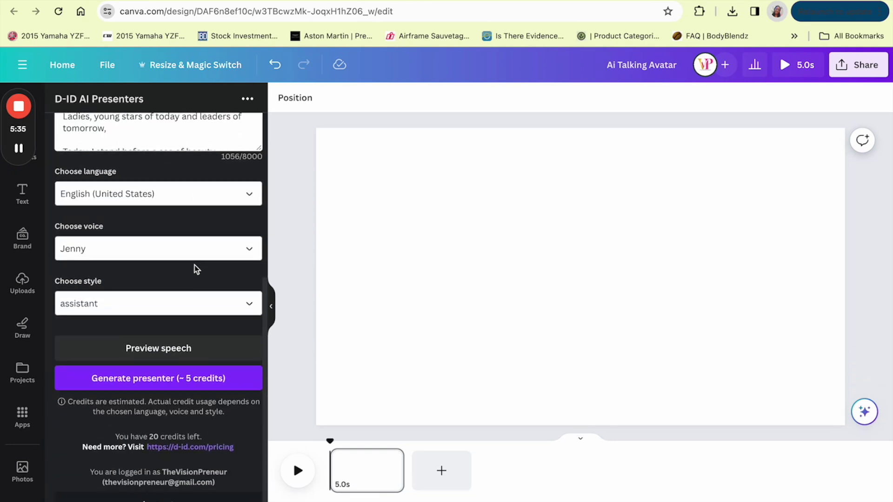
left_click(146, 195)
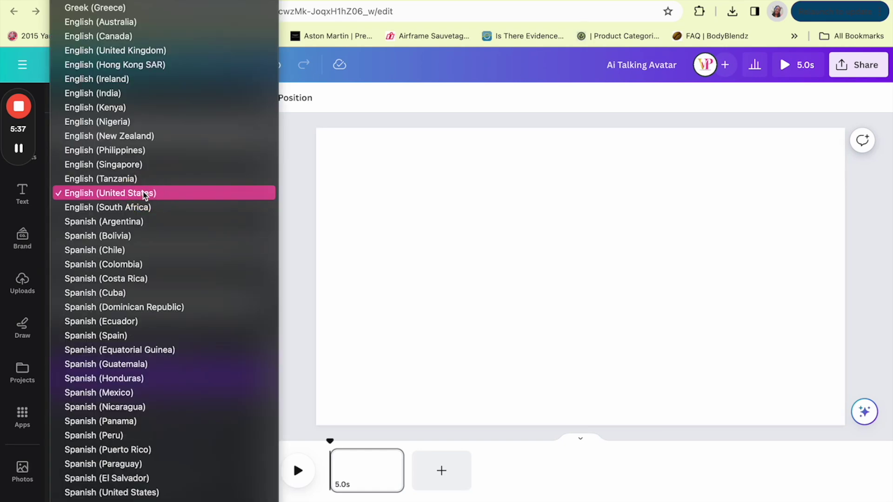
left_click(144, 195)
Choose the Ava voice and preview the speech
left_click(131, 254)
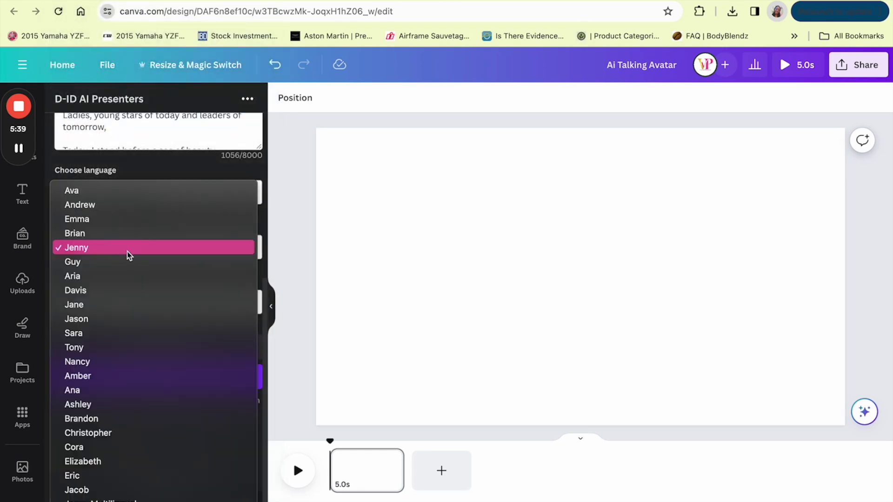
left_click(126, 193)
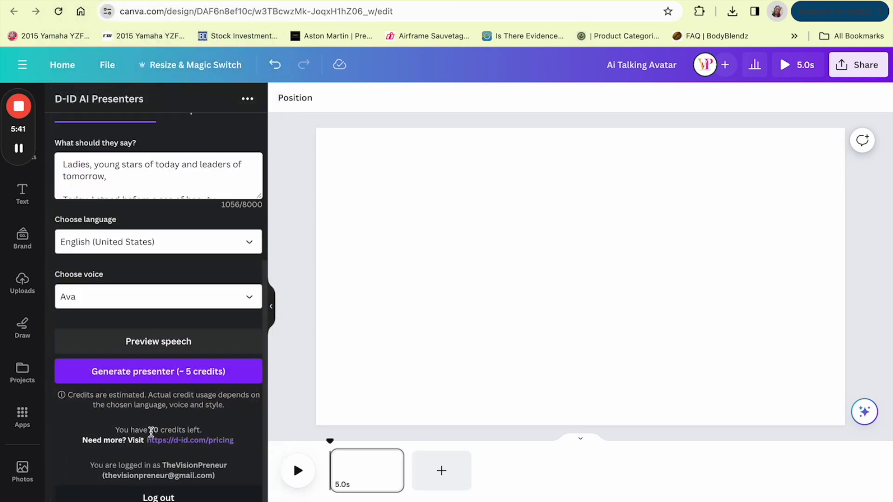
left_click(158, 346)
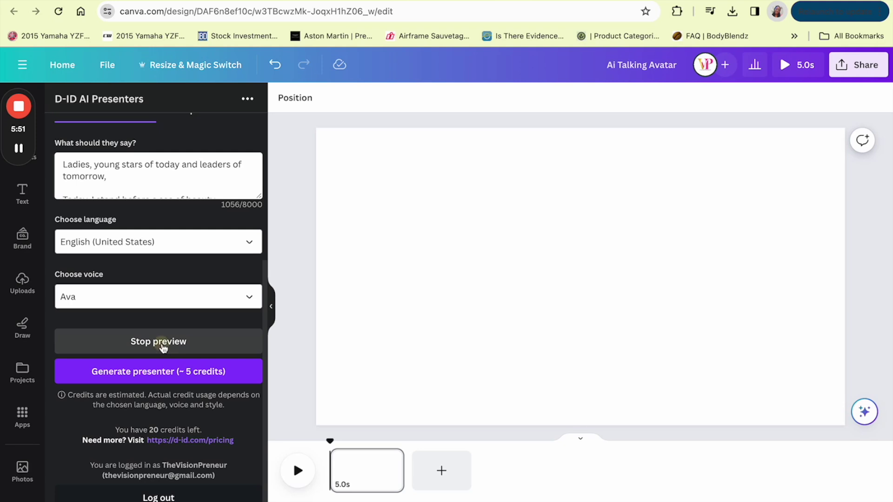
left_click(163, 348)
Switch to the Emma voice, preview it, and generate the talking presenter
left_click(157, 305)
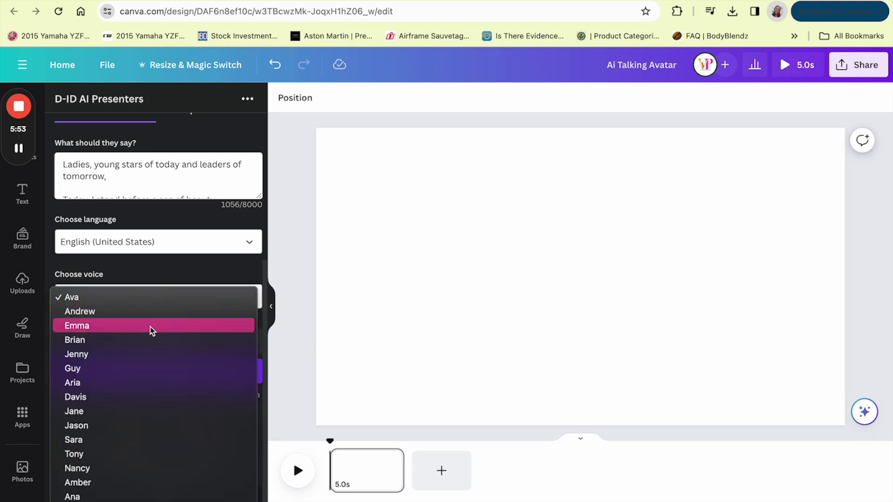
left_click(151, 326)
left_click(142, 345)
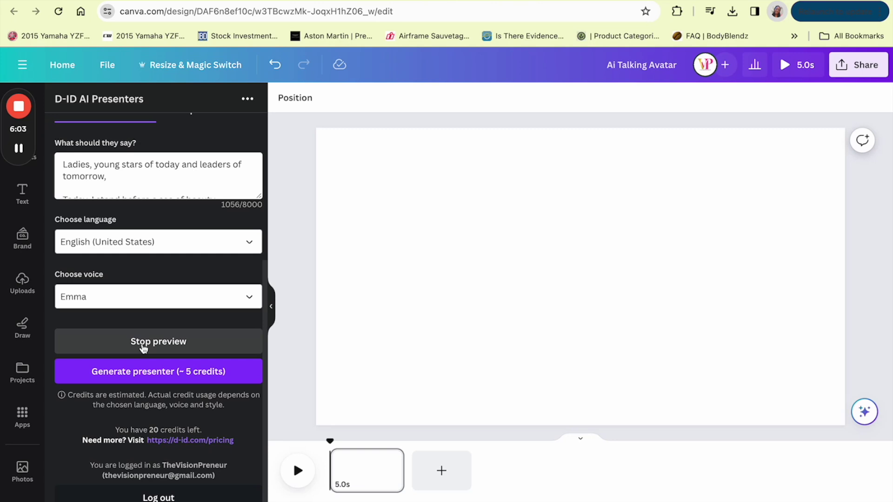
left_click(143, 348)
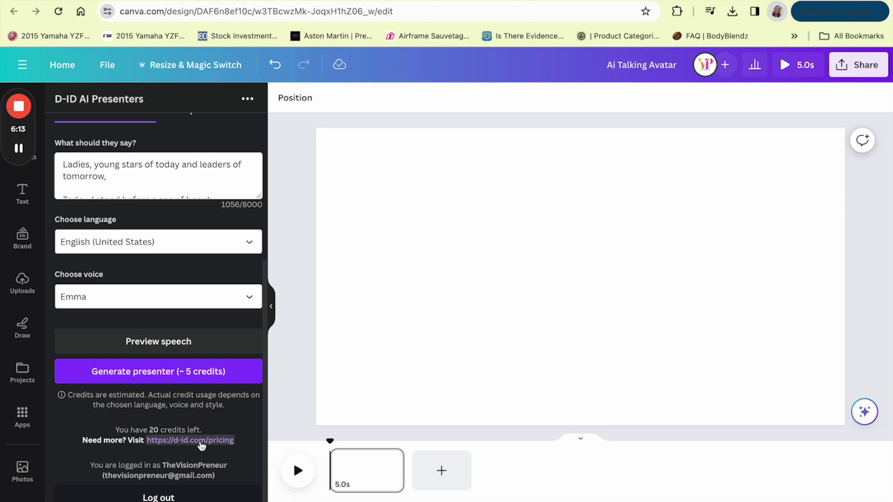
scroll(199, 447, "up", 5)
scroll(179, 461, "down", 5)
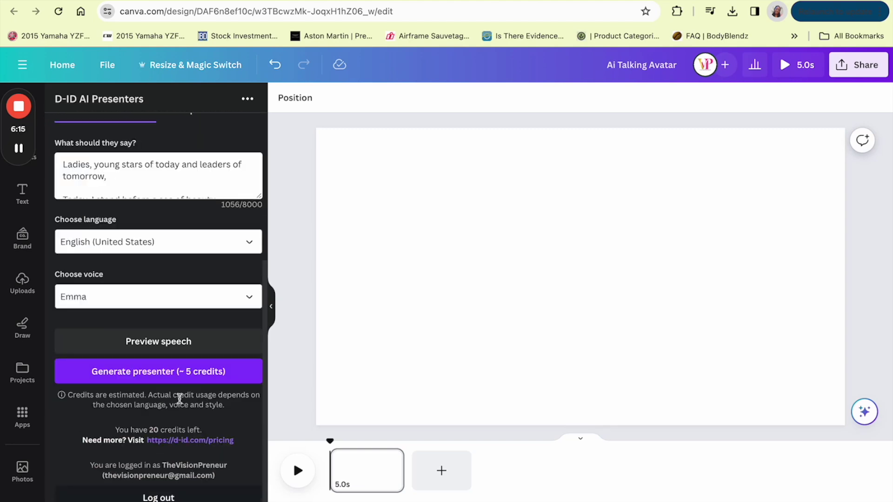
left_click(168, 379)
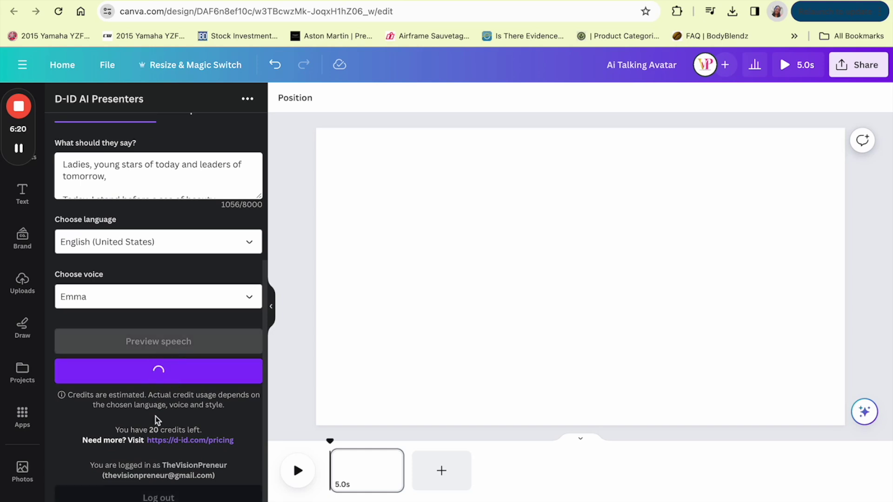
Play the generated 1:30 presenter clip of the woman at the pink-and-white desk, then pause it
mouse_move(20, 148)
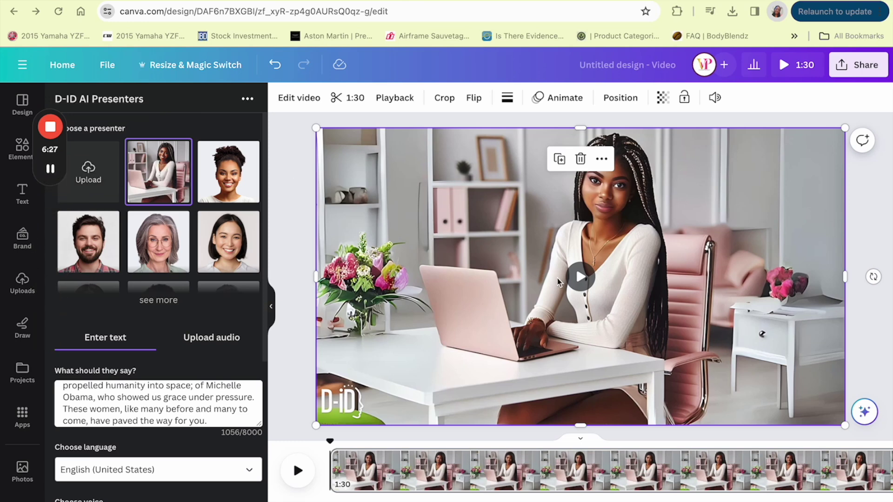
left_click(581, 279)
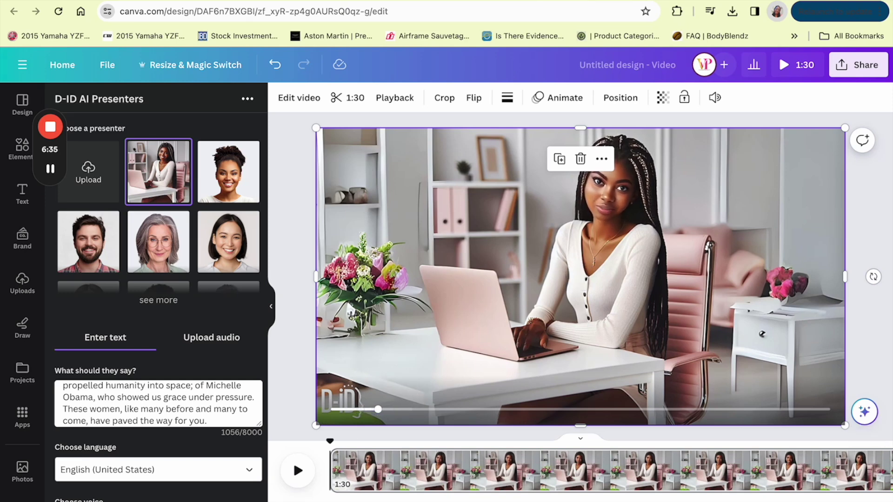
left_click(308, 223)
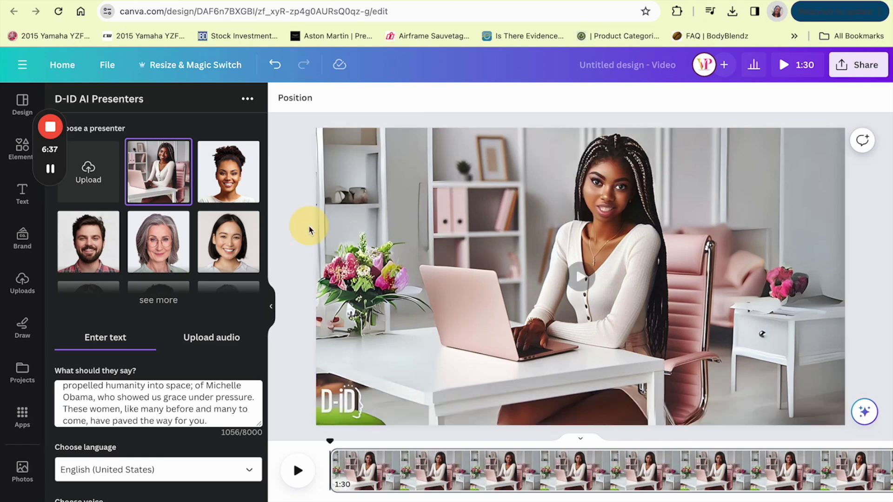
left_click(448, 263)
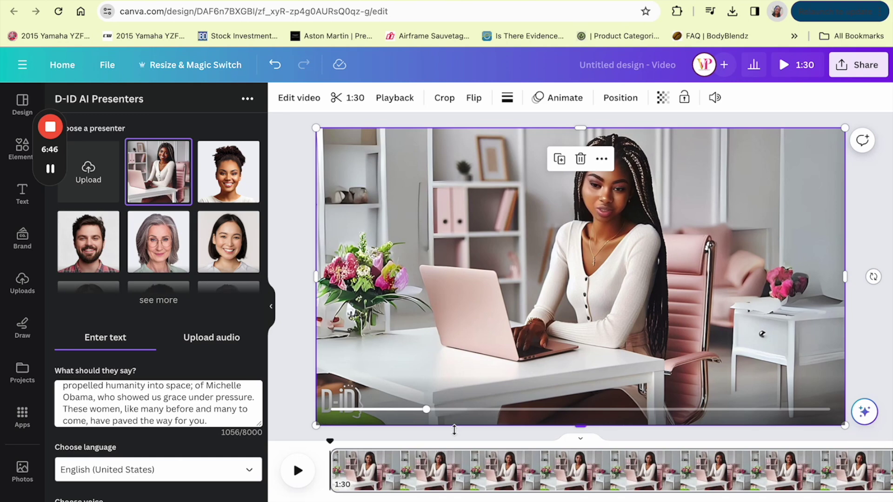
mouse_move(580, 278)
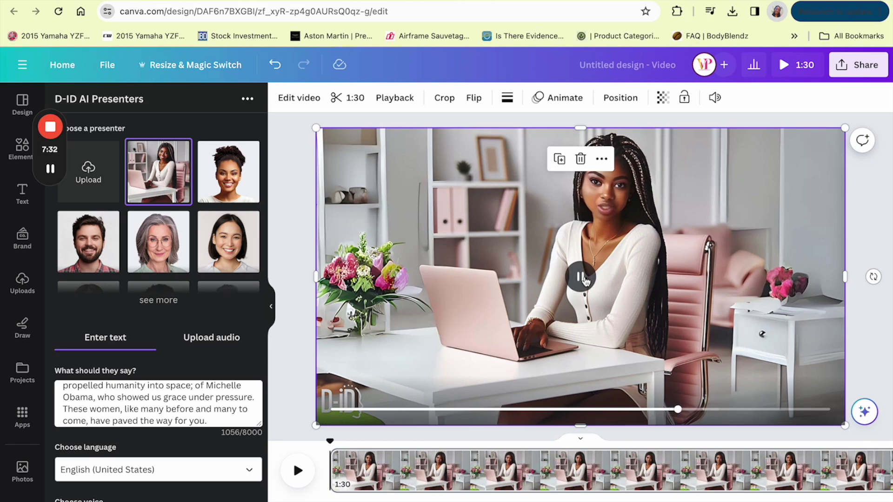
left_click(581, 278)
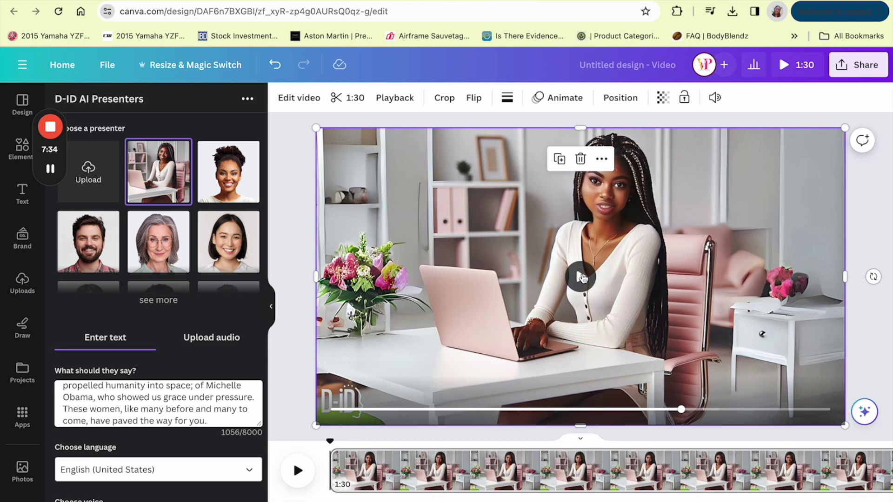